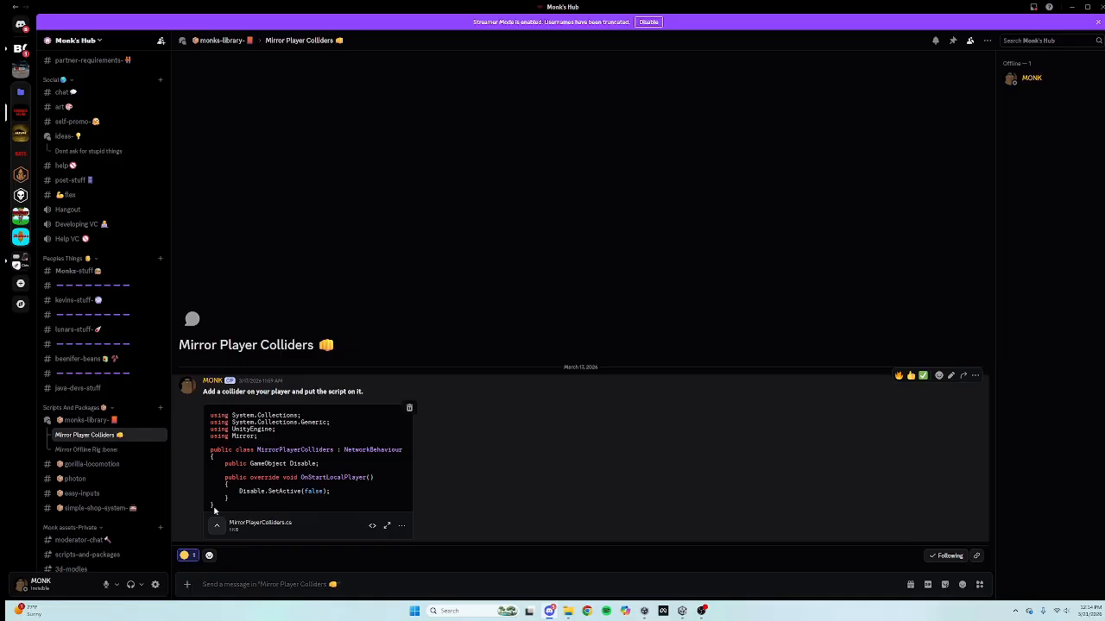
Step: Download the MirrorPlayerColliders.cs script attached to the Mirror Player Colliders post
drag(221, 511, 192, 407)
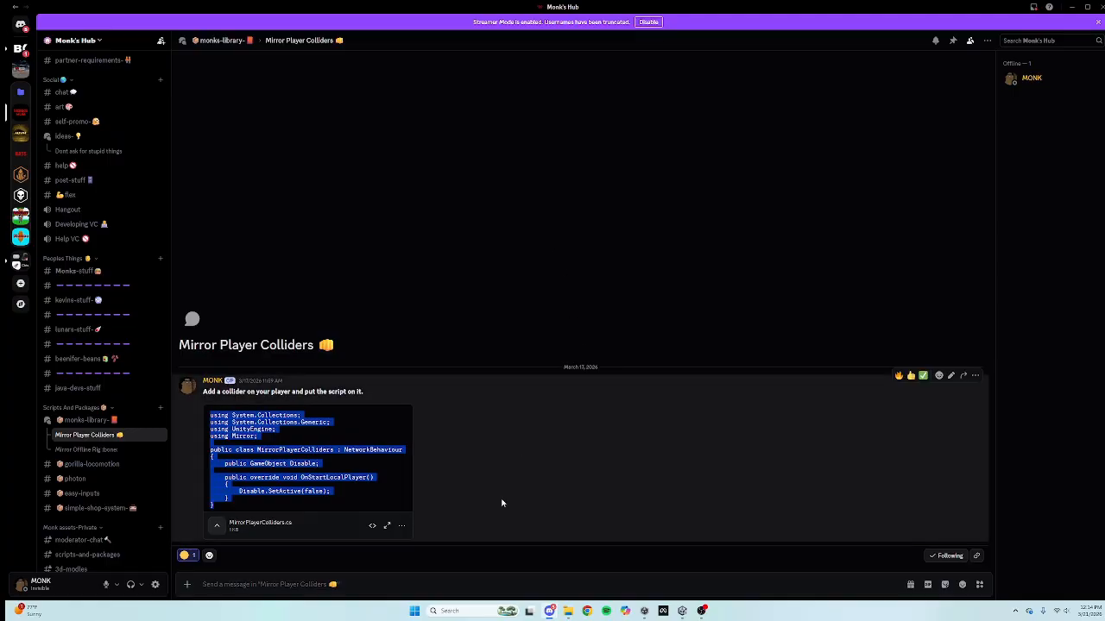
click(405, 527)
click(405, 527)
click(445, 499)
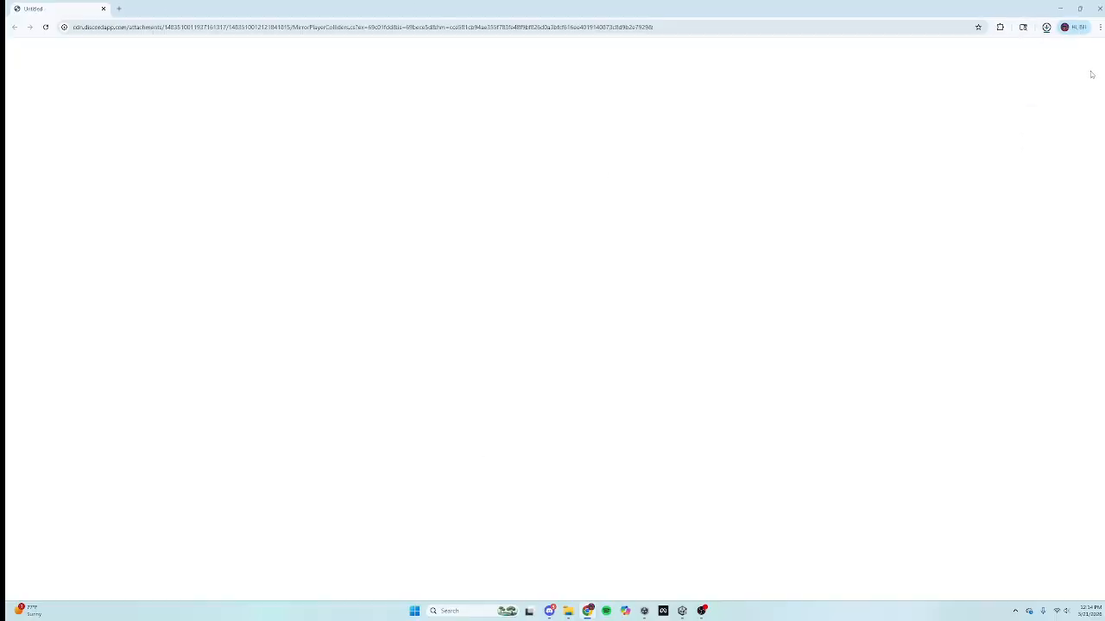
Step: Locate the downloaded MirrorPlayerColliders.cs in the Downloads folder and import it into the Unity project's Assets folder
click(1046, 27)
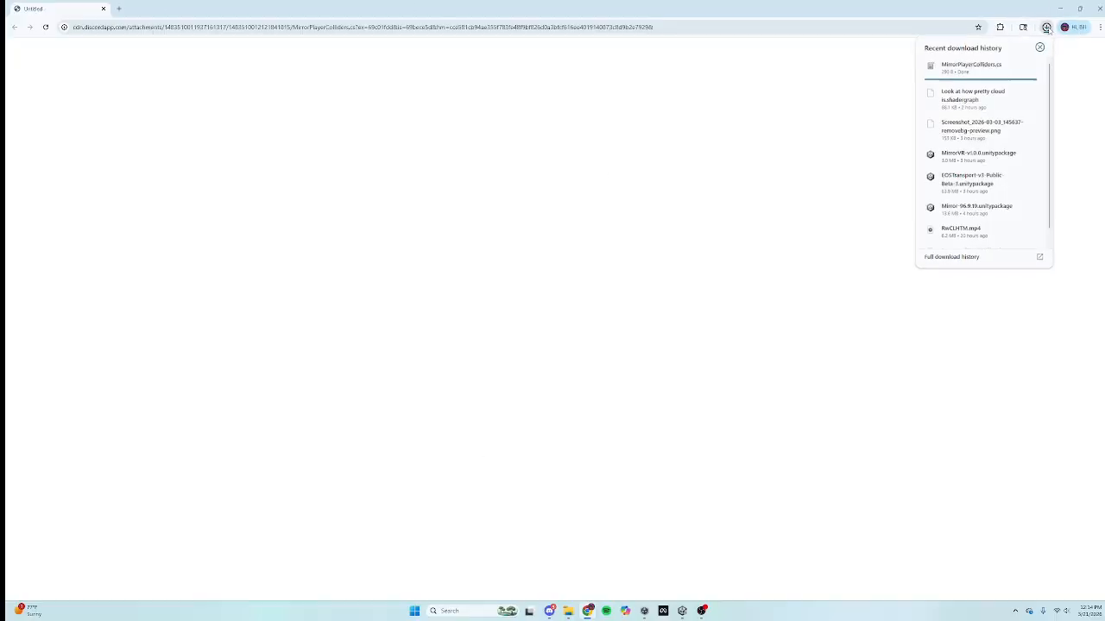
click(1021, 65)
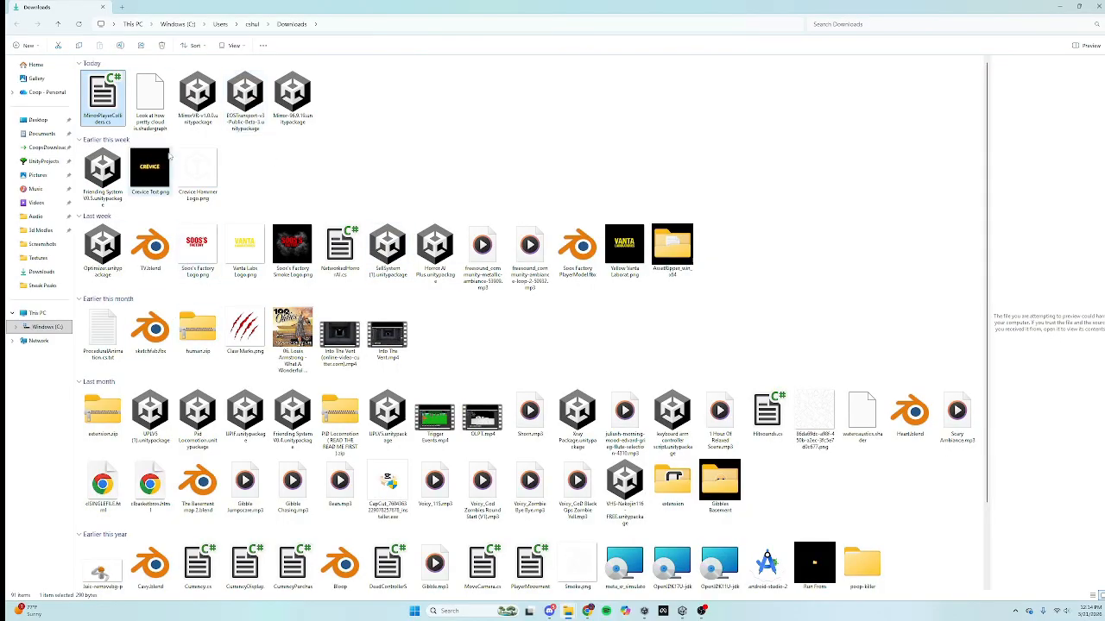
click(436, 132)
drag(121, 101, 755, 552)
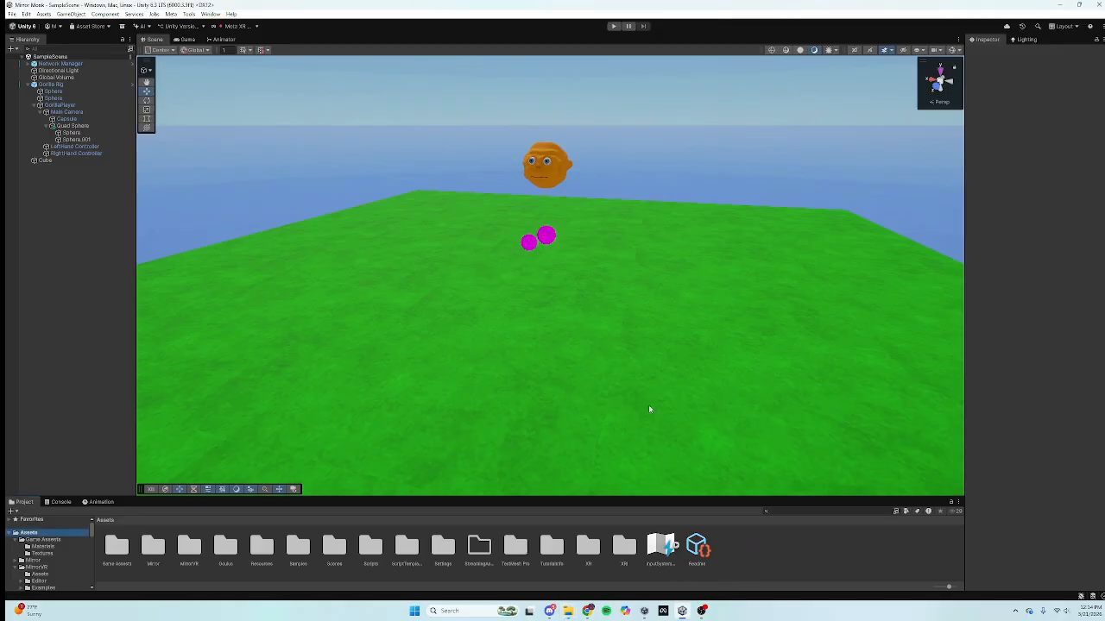
right_drag(561, 333, 554, 308)
key(s)
key(w)
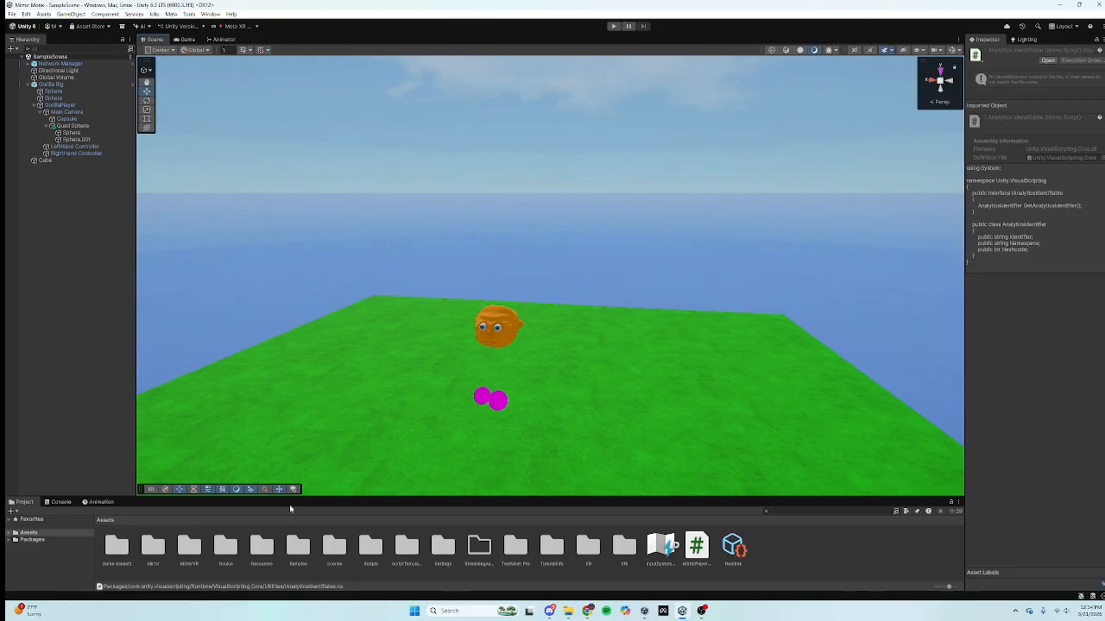
Step: Open the Player prefab from the project's MirrorVR folder for editing
double_click(264, 540)
scroll(32, 550, up, 2)
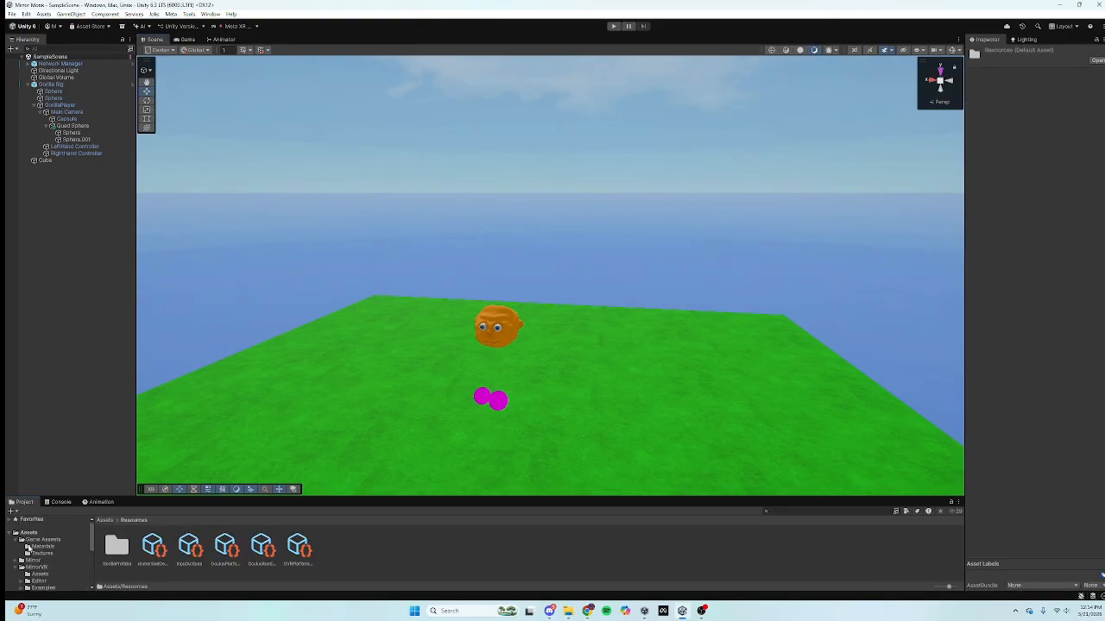
click(36, 535)
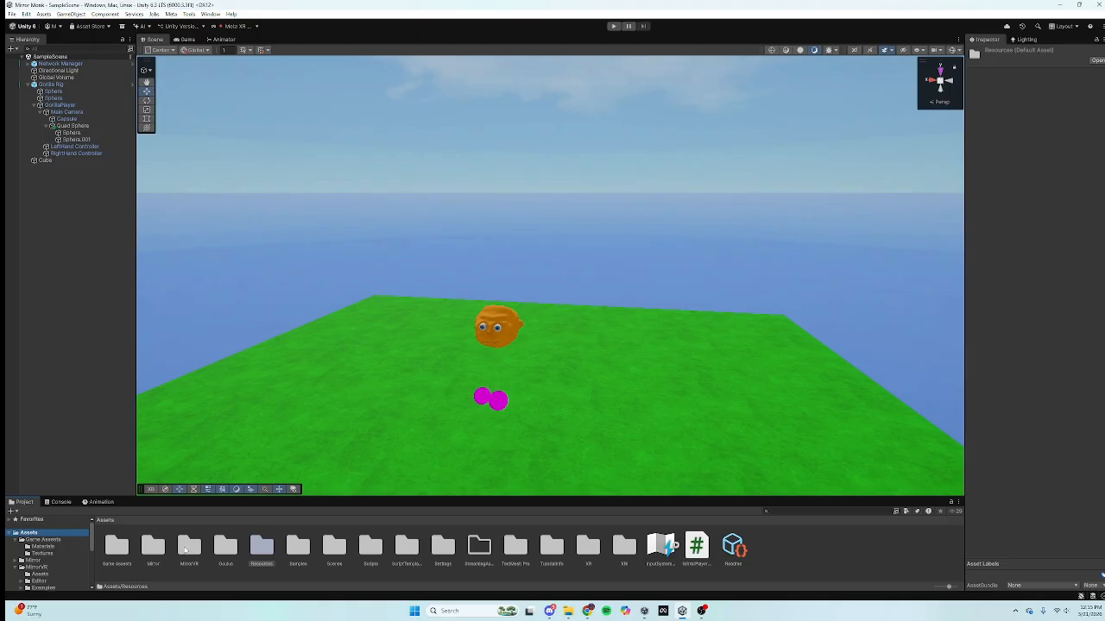
double_click(187, 548)
click(516, 549)
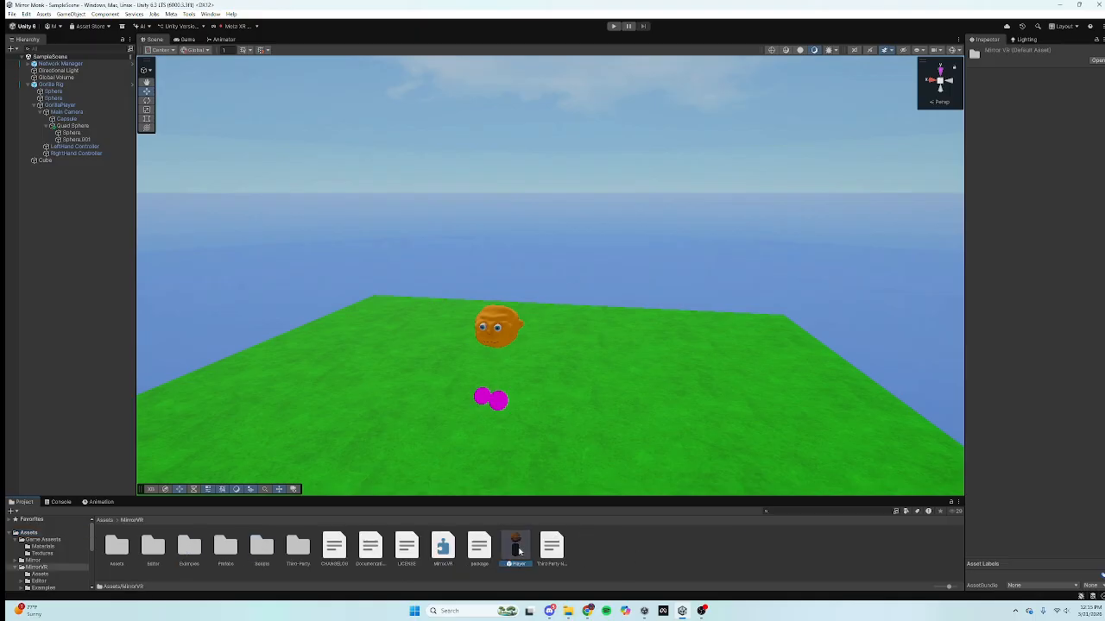
double_click(516, 549)
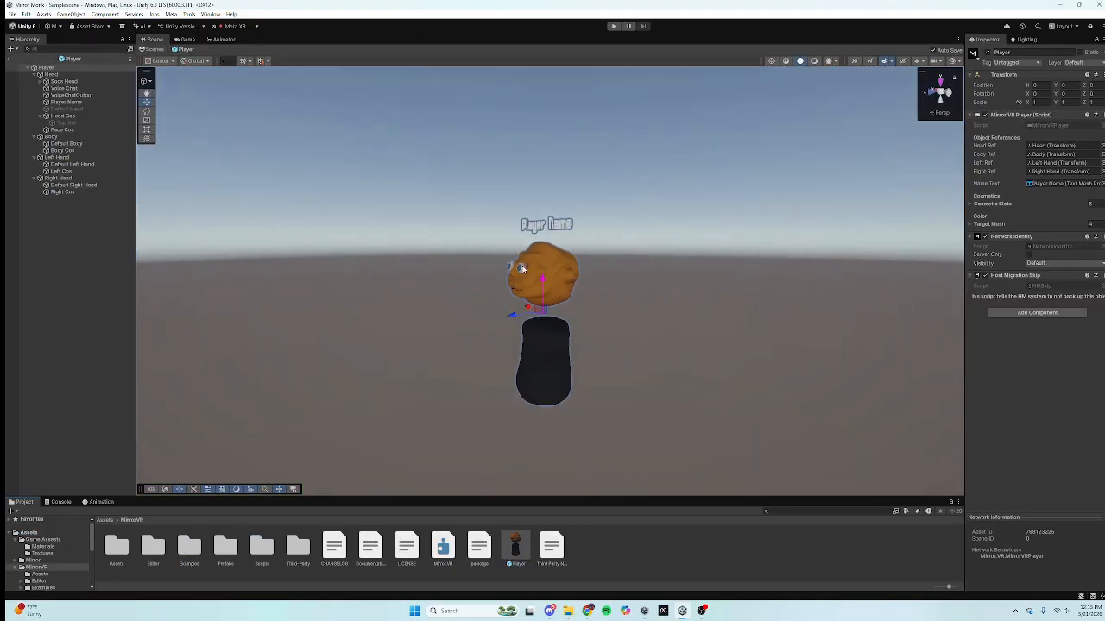
Step: Deactivate the Soos Head object and activate Default Head in its place
click(521, 270)
click(540, 278)
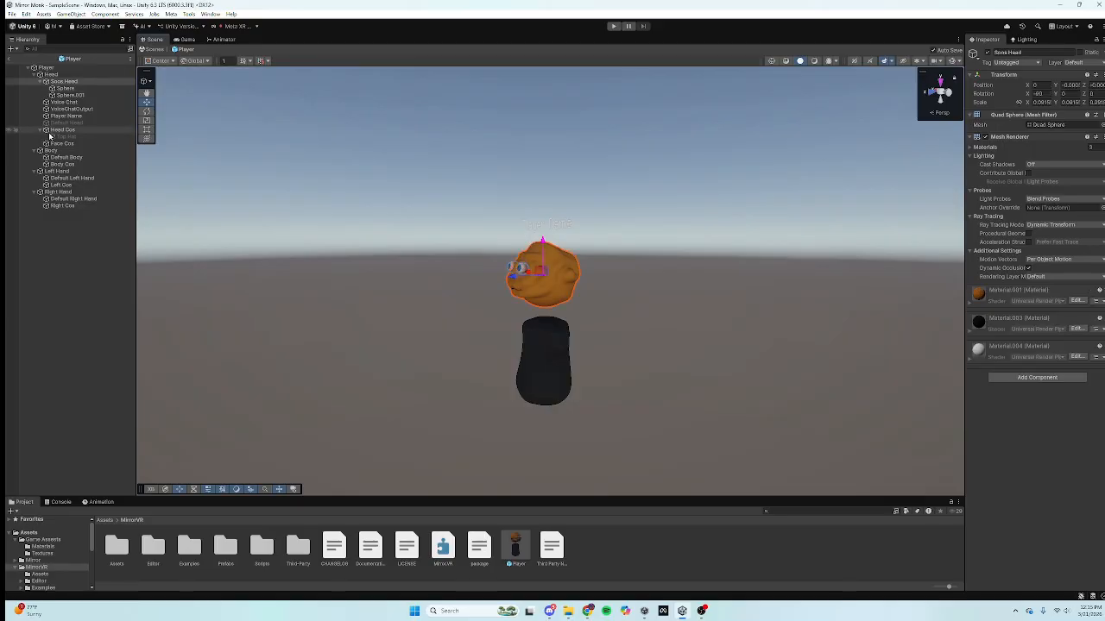
click(987, 53)
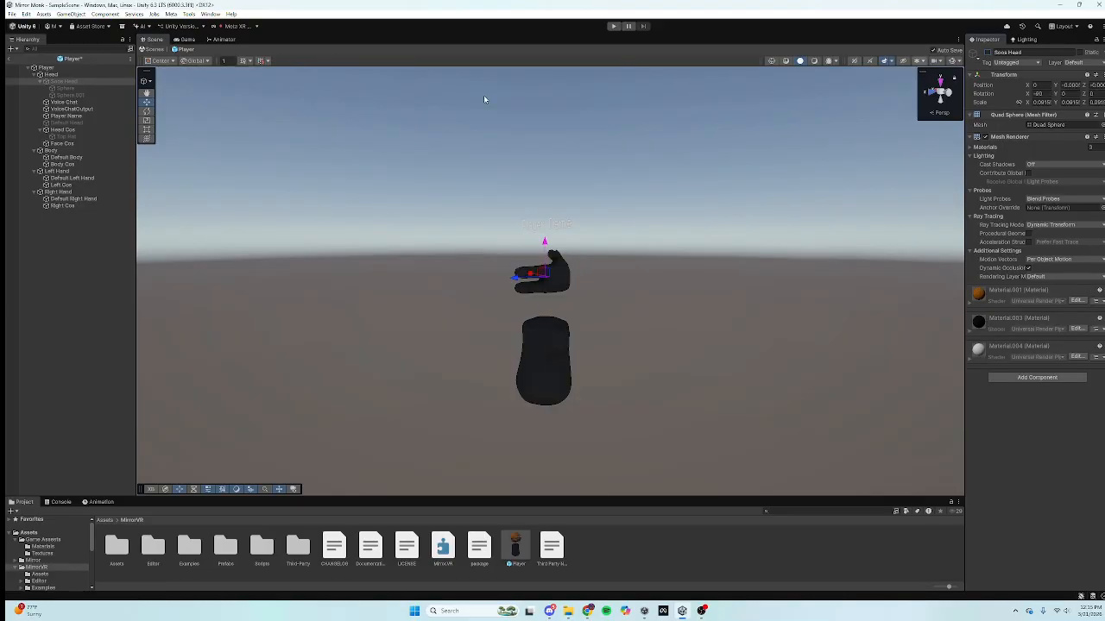
click(78, 123)
click(987, 53)
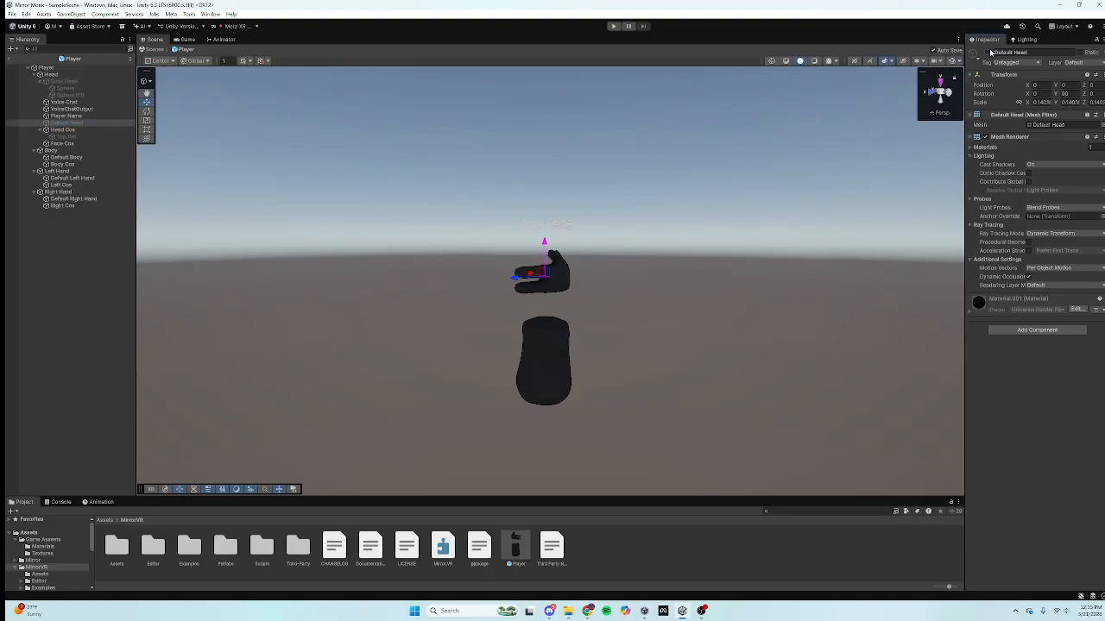
Step: Turn off Cast Shadows on the Default Head's mesh renderer
key(f)
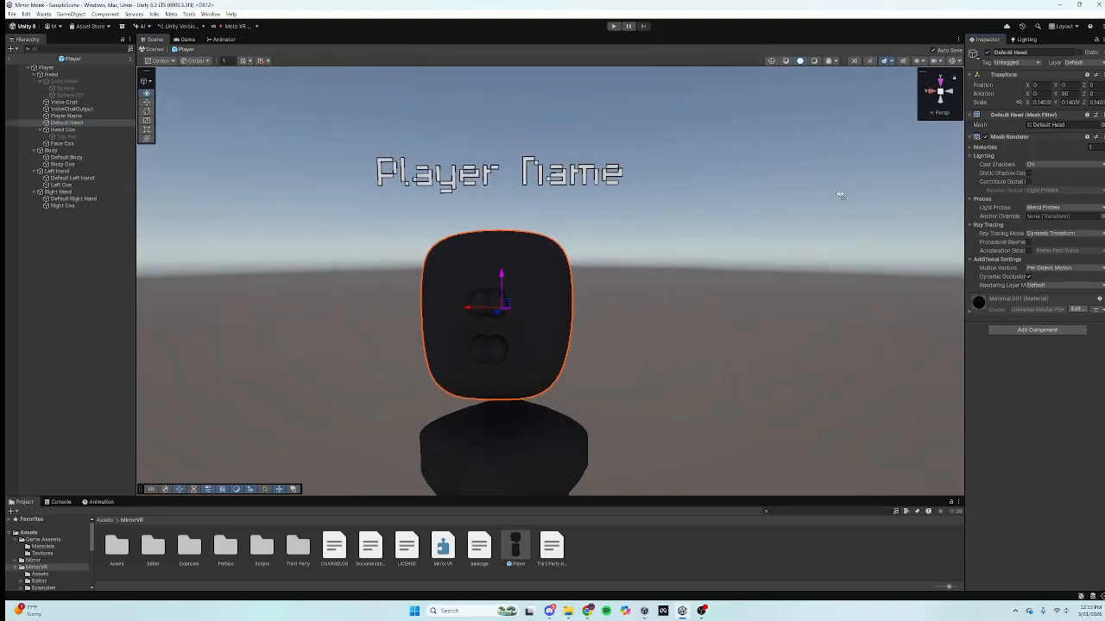
scroll(837, 195, down, 3)
scroll(829, 197, up, 1)
scroll(827, 196, up, 2)
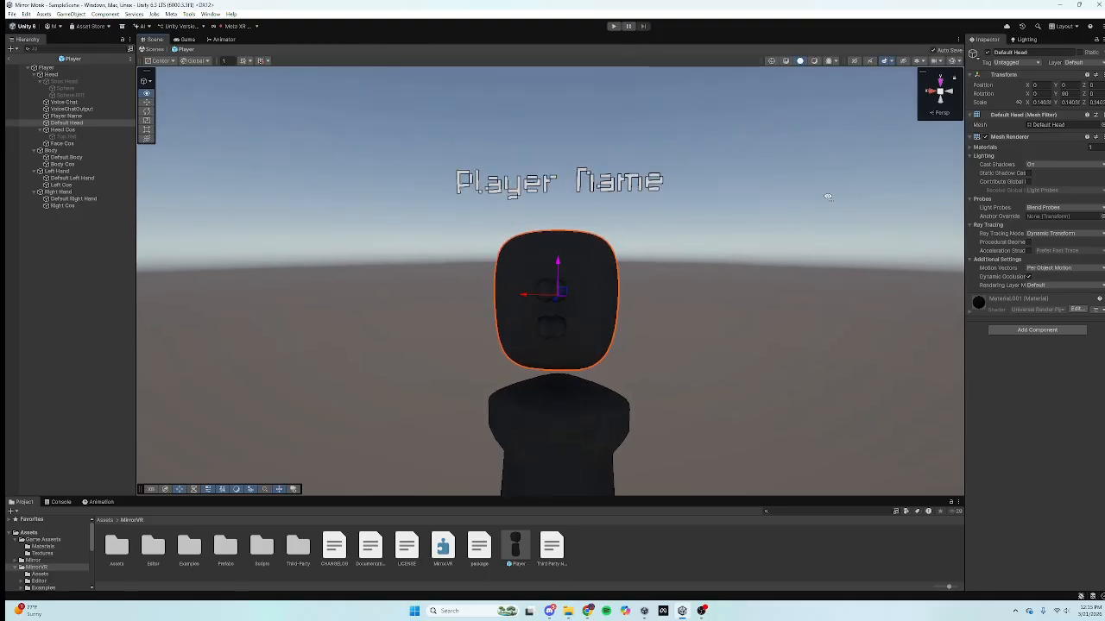
click(1061, 164)
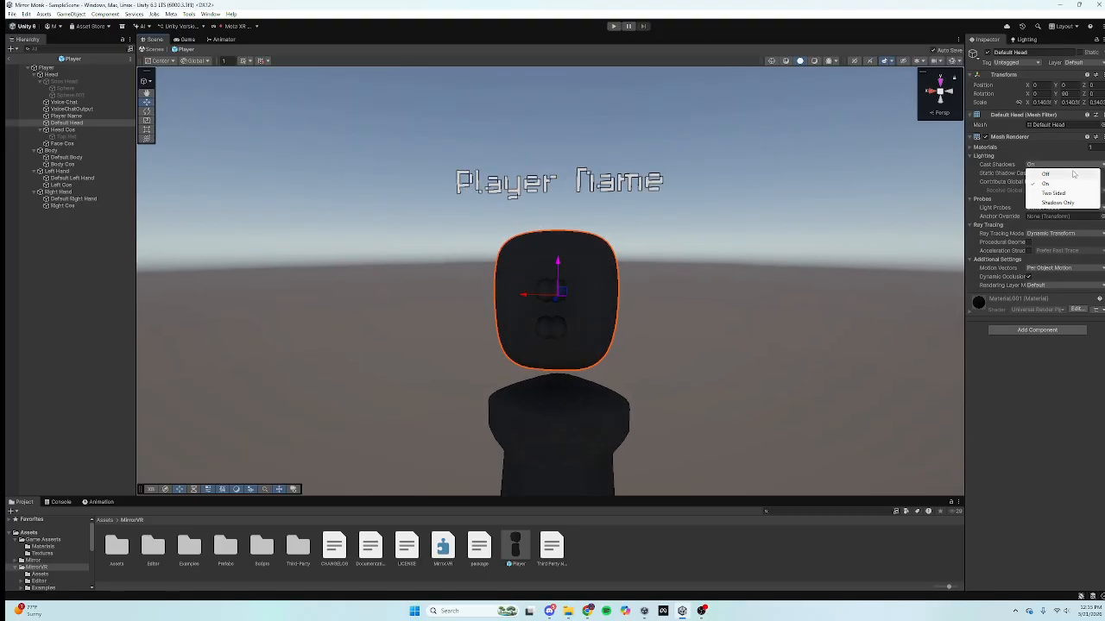
click(1048, 171)
Step: Deactivate Default Head again and reactivate the Soos Head object
click(988, 53)
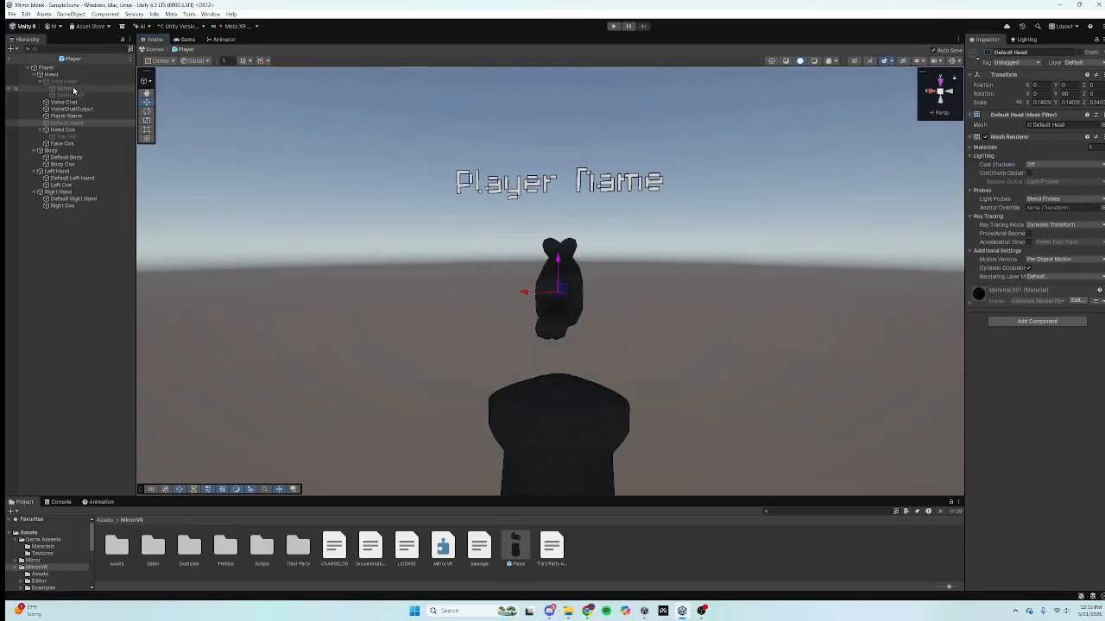
click(62, 81)
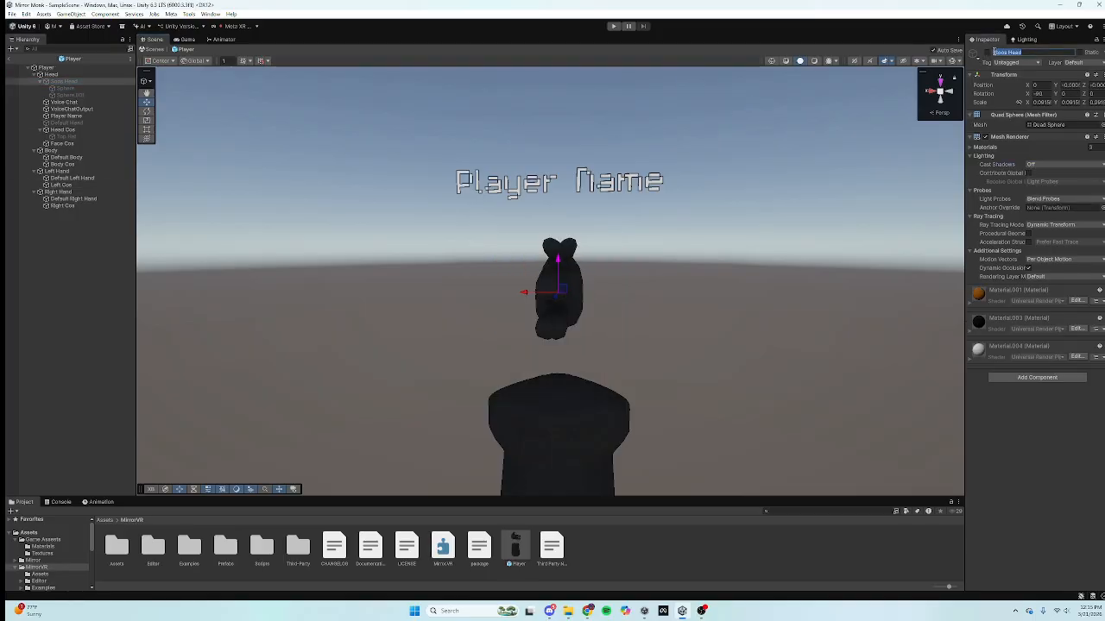
click(988, 52)
right_drag(781, 180, 771, 202)
click(750, 178)
scroll(772, 202, up, 5)
scroll(771, 202, down, 6)
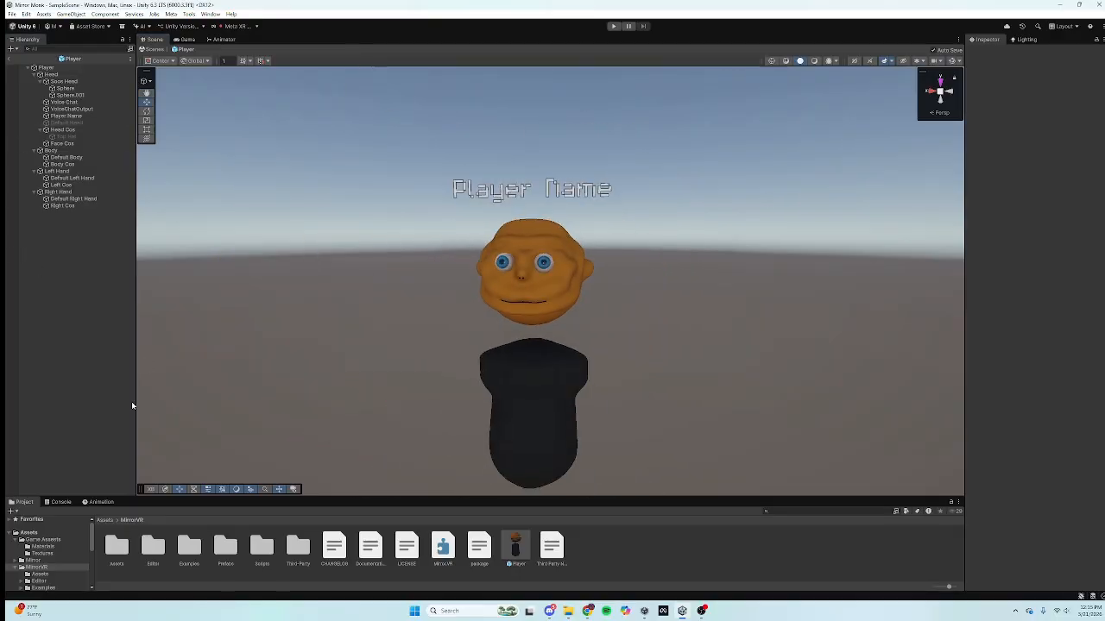
Step: Add a 3D cylinder to the Player prefab and delete it again
click(12, 49)
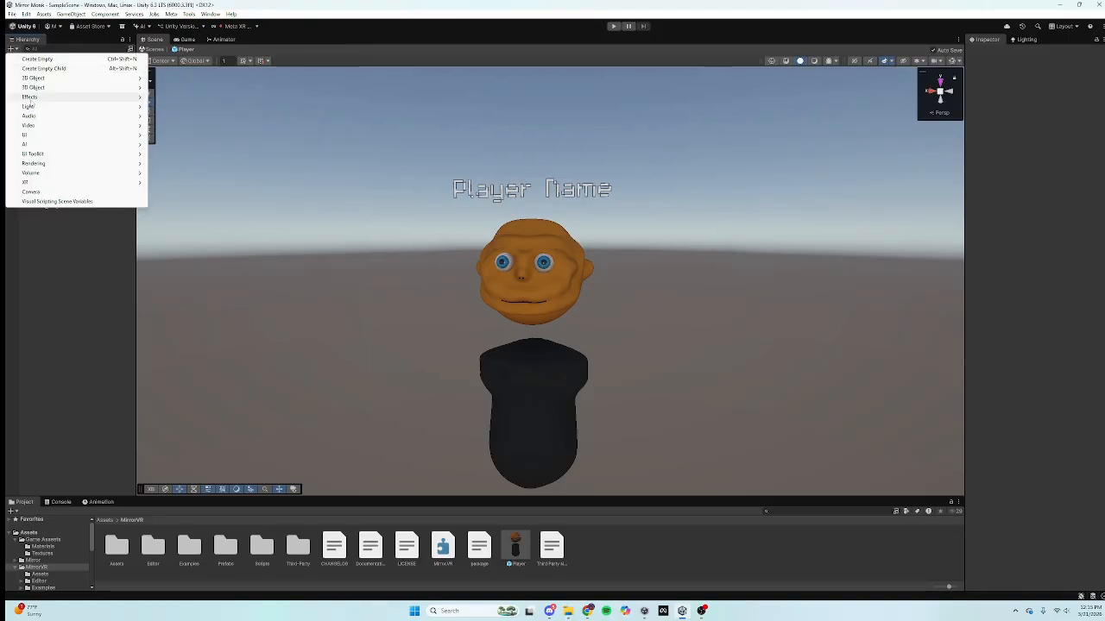
mouse_move(31, 97)
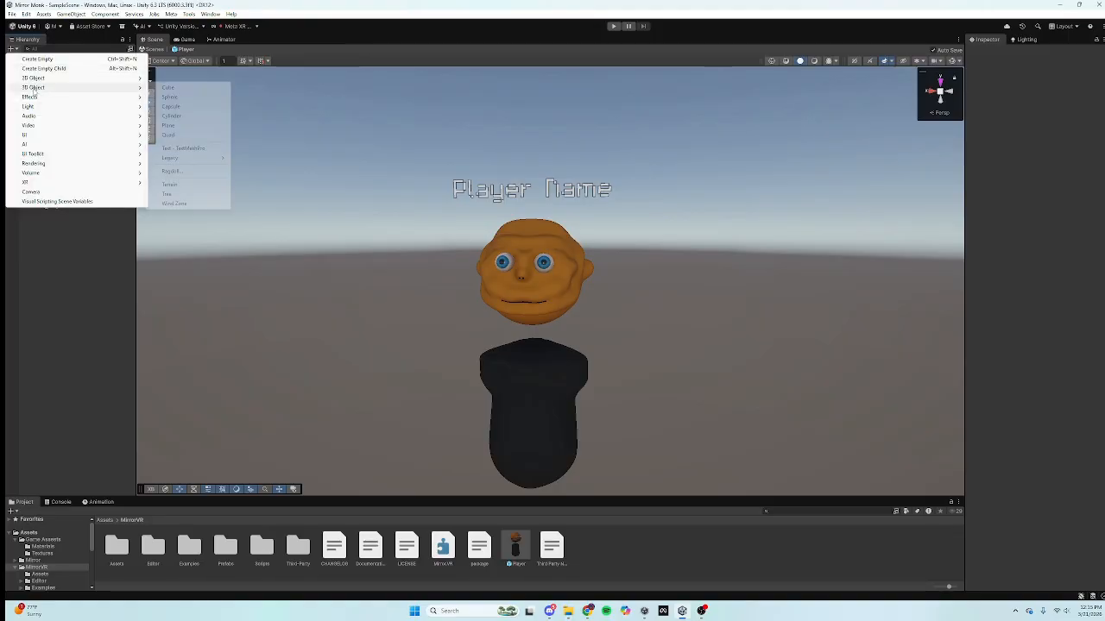
click(171, 115)
key(f)
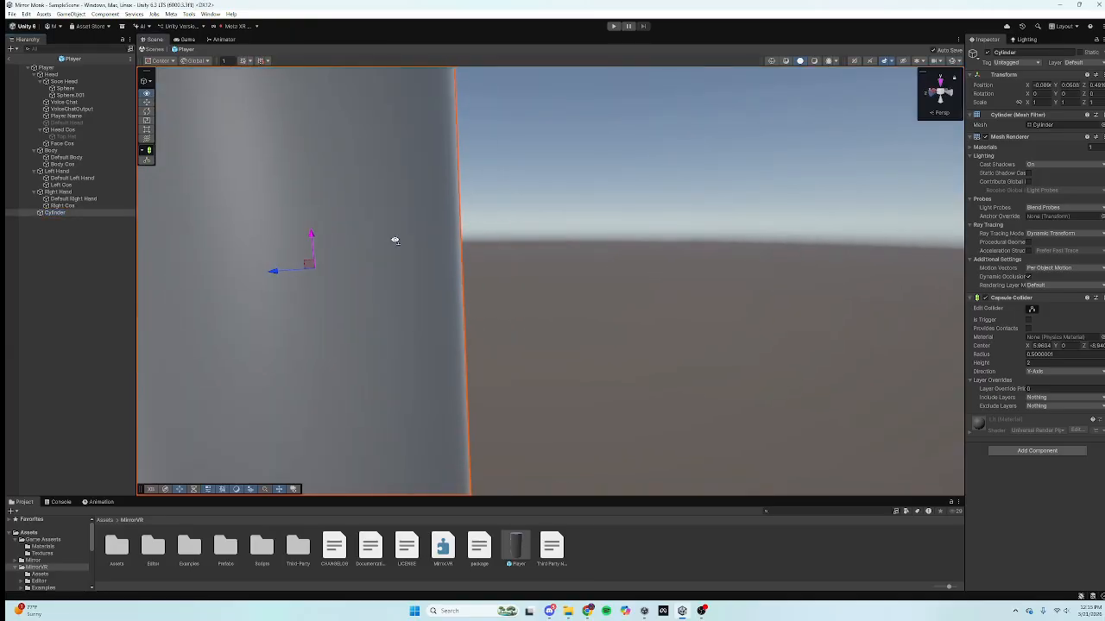
right_click(54, 221)
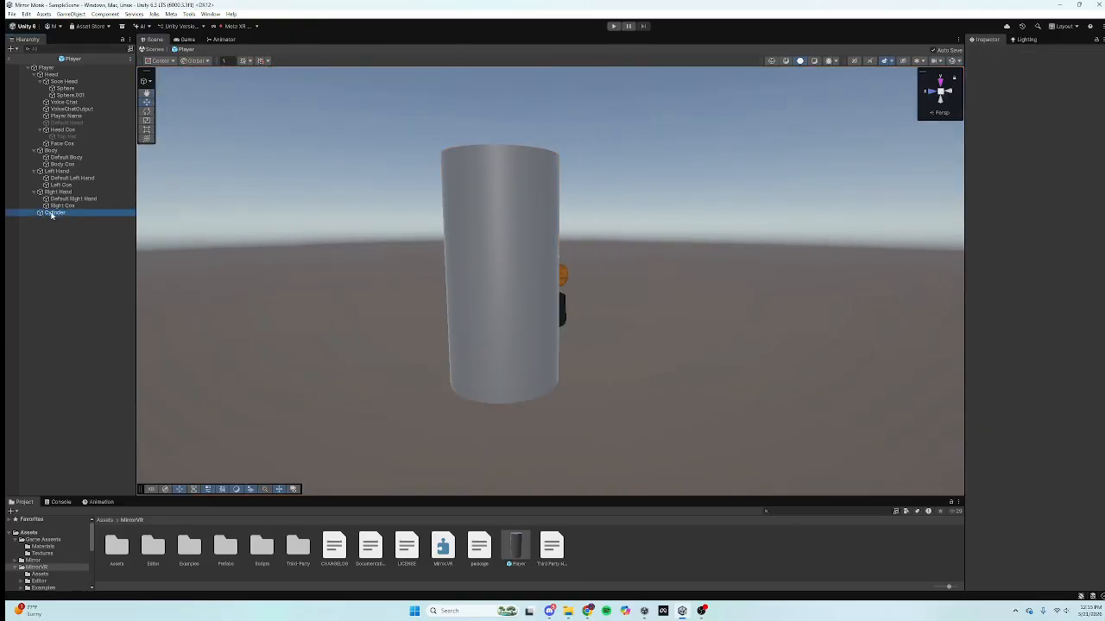
click(65, 274)
Step: Add a 3D capsule to the Player prefab and scale it down uniformly to about 0.25
click(10, 49)
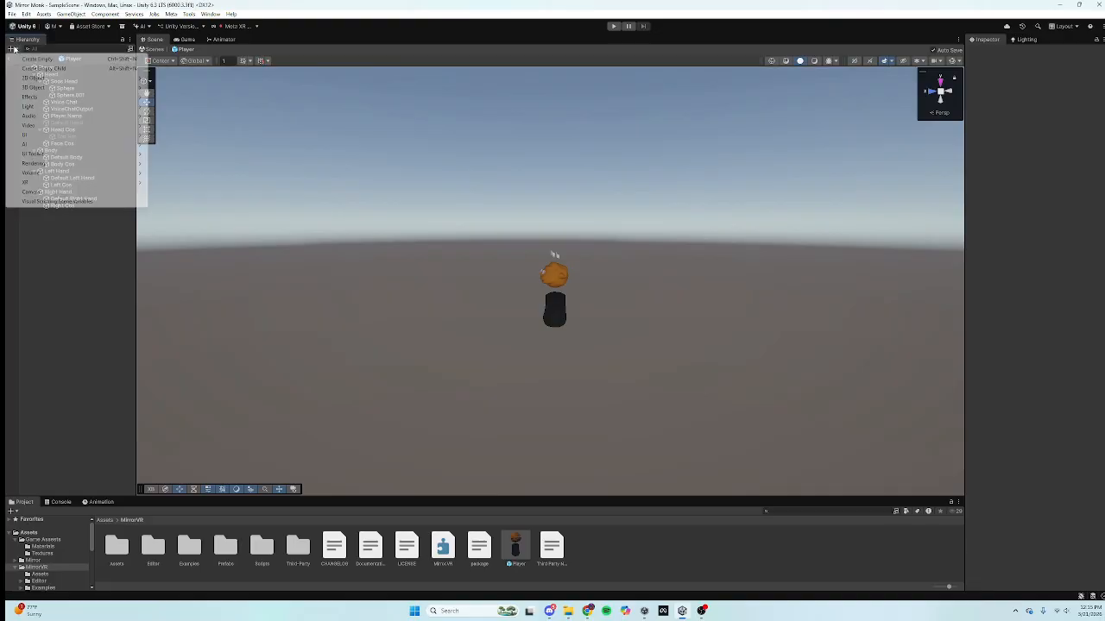
mouse_move(36, 87)
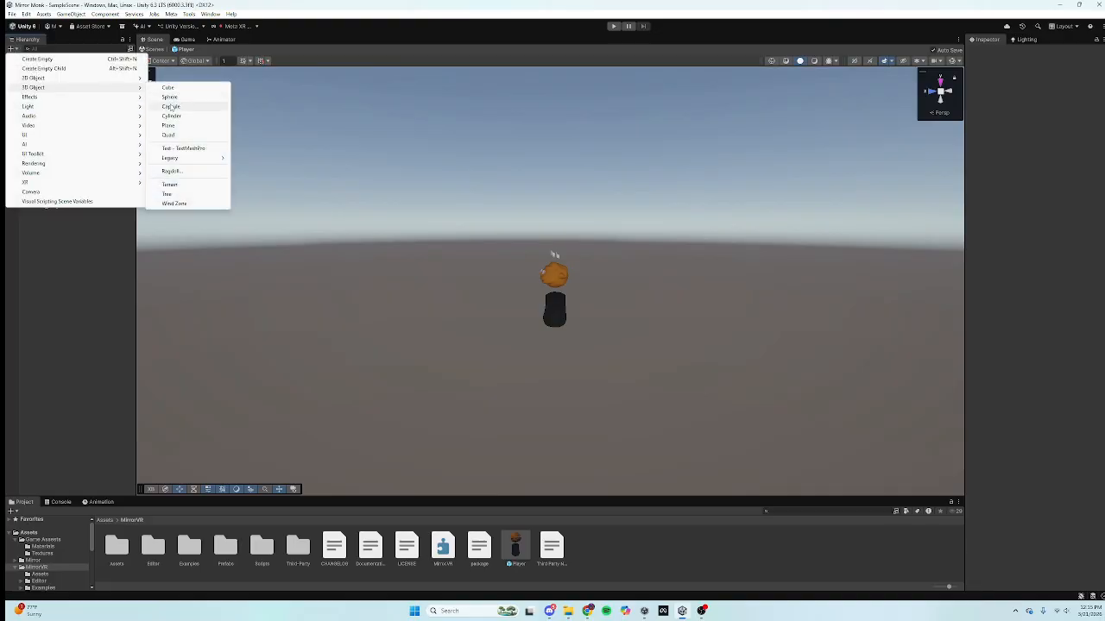
click(170, 106)
key(e)
key(r)
drag(555, 285, 715, 314)
scroll(604, 311, up, 2)
Step: Make the capsule a child of Head and set its position to 0, 0, 0
click(47, 213)
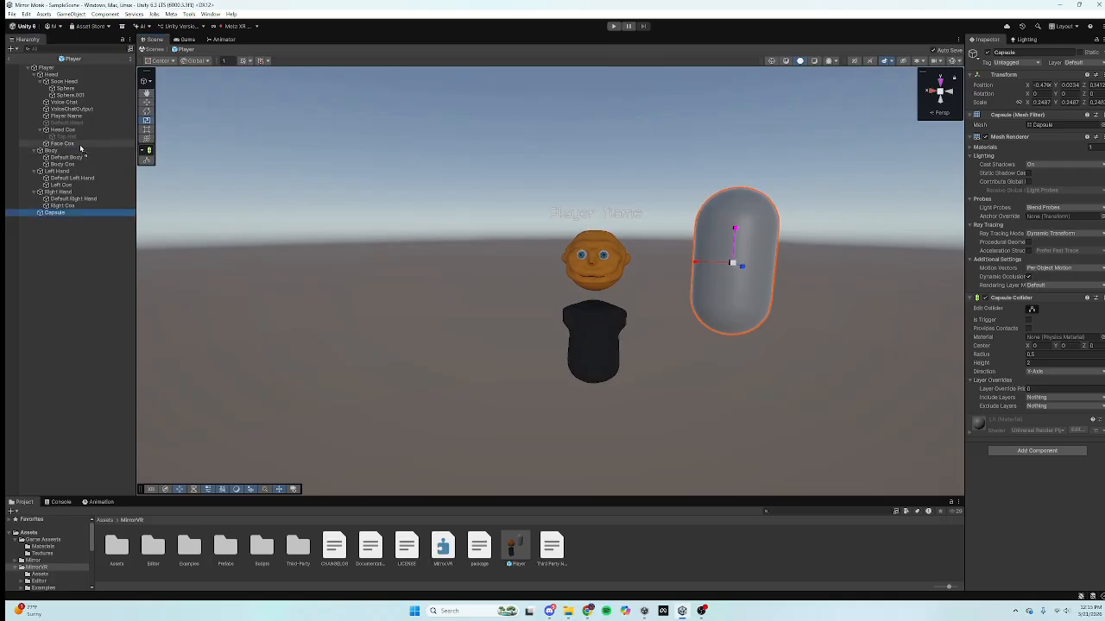
drag(51, 78, 52, 75)
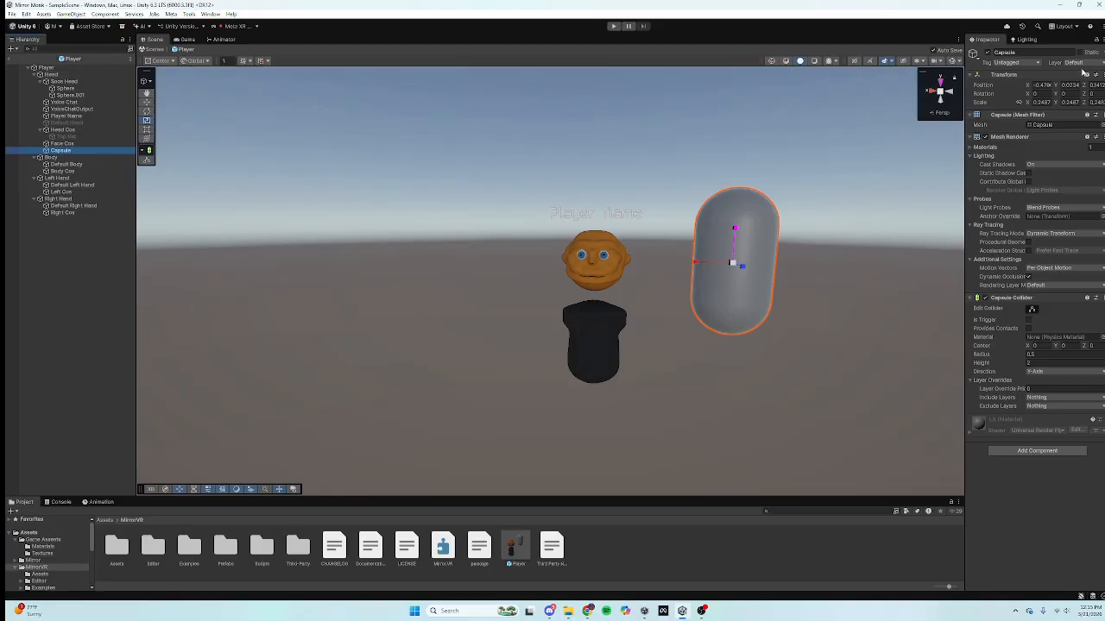
click(1039, 84)
key(BackSpace)
click(1073, 85)
key(BackSpace)
click(1089, 85)
key(BackSpace)
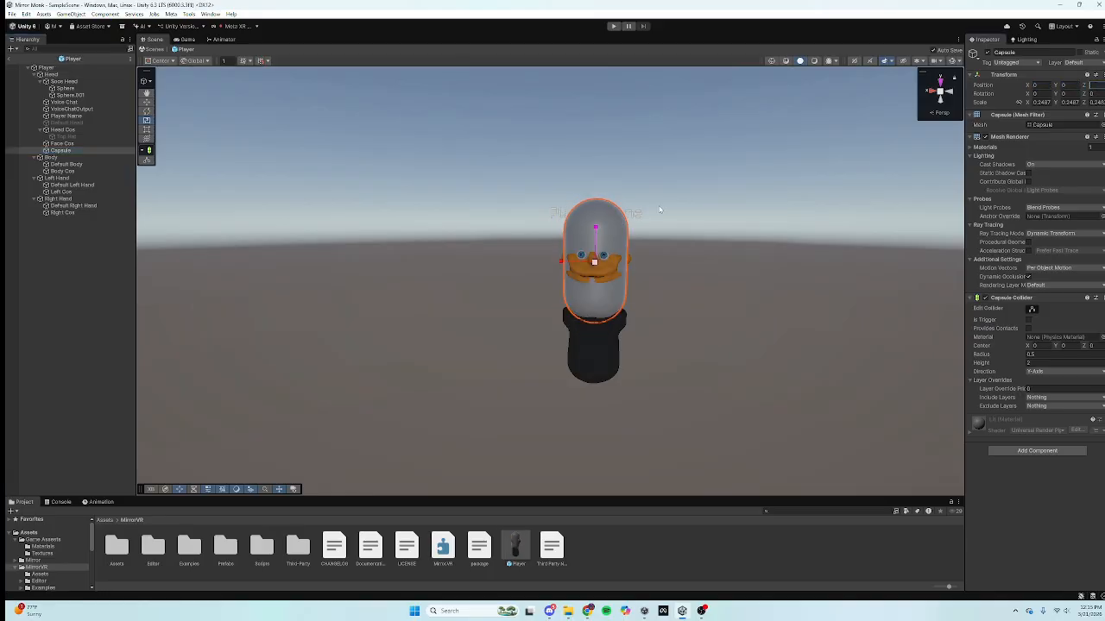
Step: Move the capsule under the Body object and set its Y position to 0
click(59, 150)
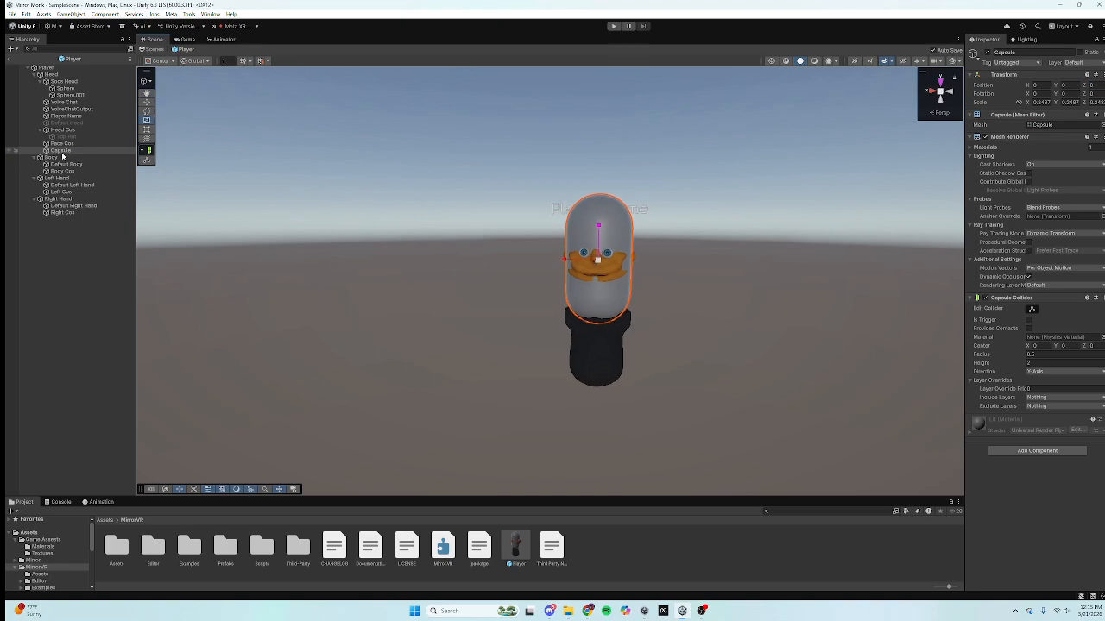
drag(59, 162, 57, 158)
click(1068, 85)
key(BackSpace)
Step: Scale the capsule up slightly and uniformly so it encloses the width of the player's body
alt+drag(615, 330, 430, 321)
right_drag(430, 321, 432, 323)
key(d)
drag(488, 367, 259, 259)
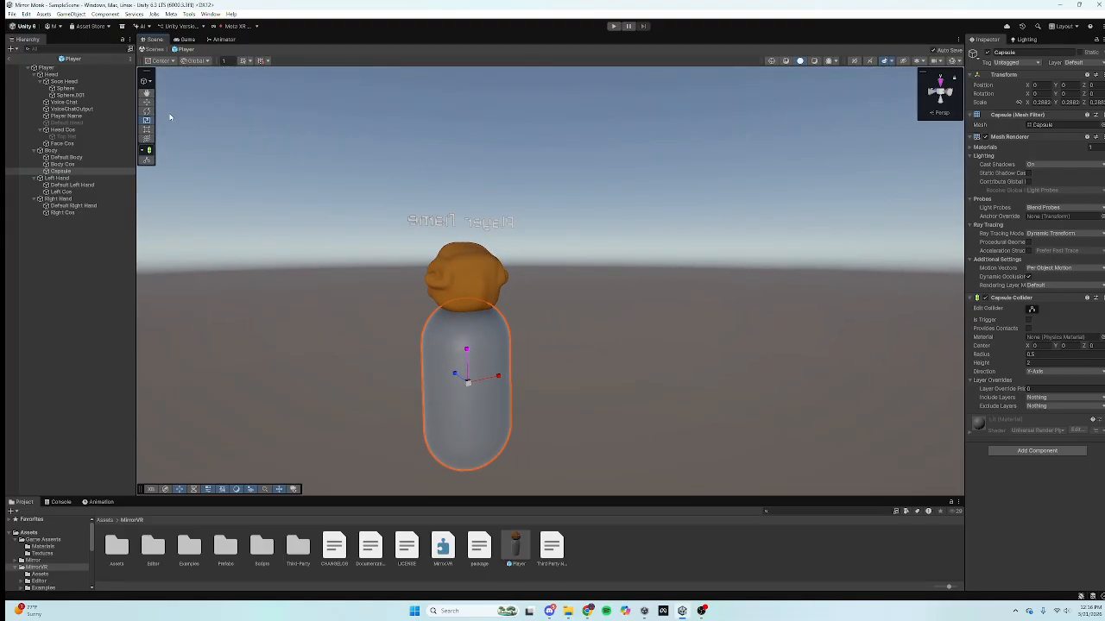
Step: Raise the capsule to a Y position of about 0.148 and stretch it vertically to cover both body and head
key(w)
drag(466, 354, 464, 305)
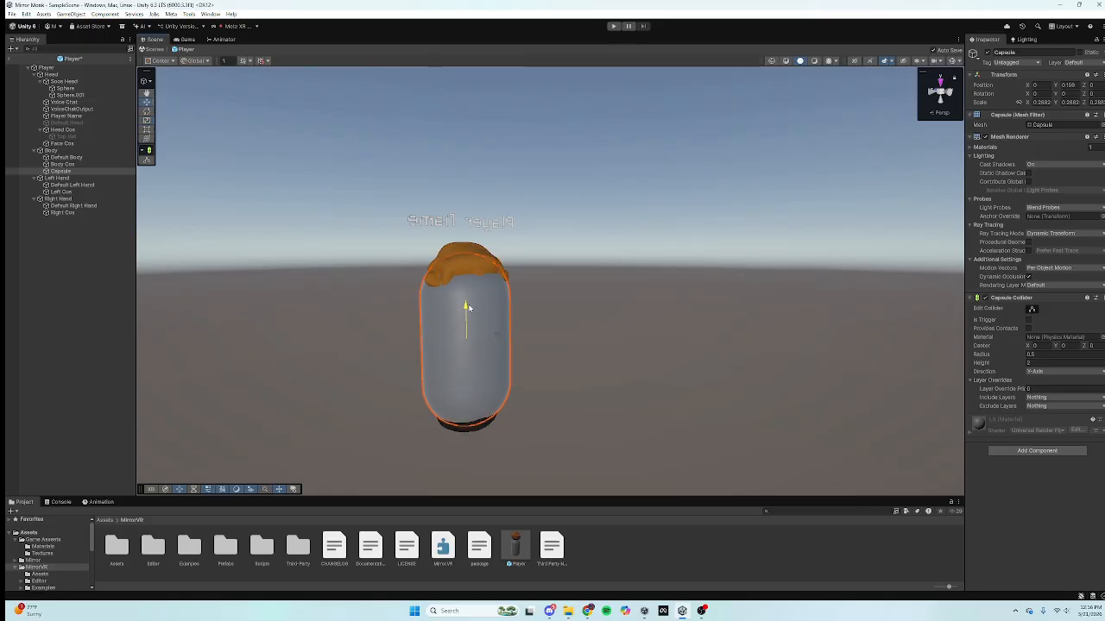
key(r)
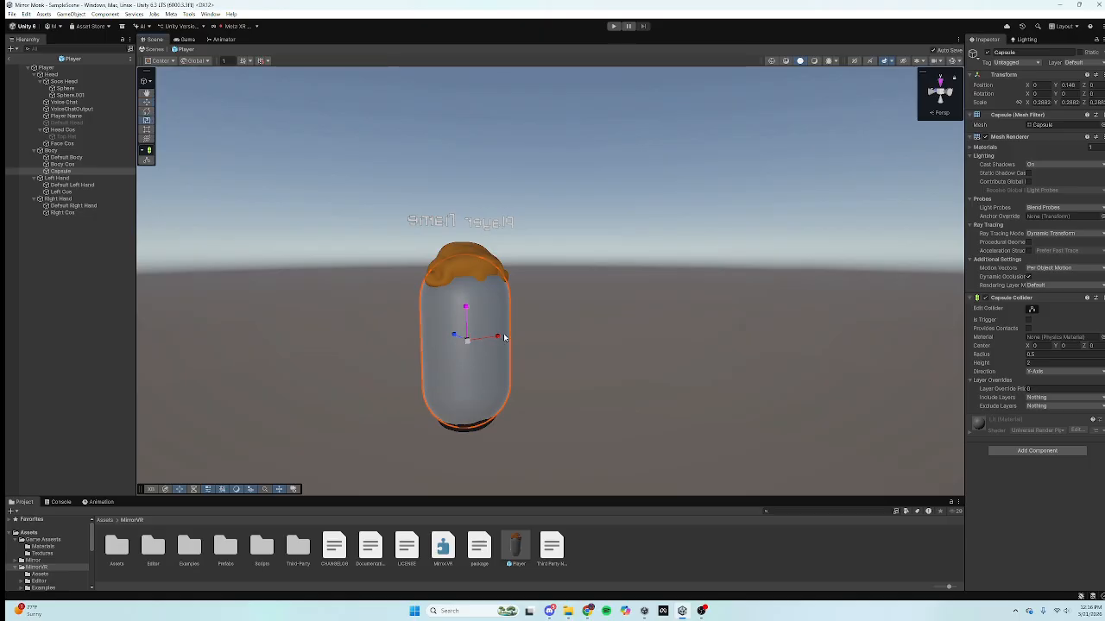
drag(465, 314, 818, 316)
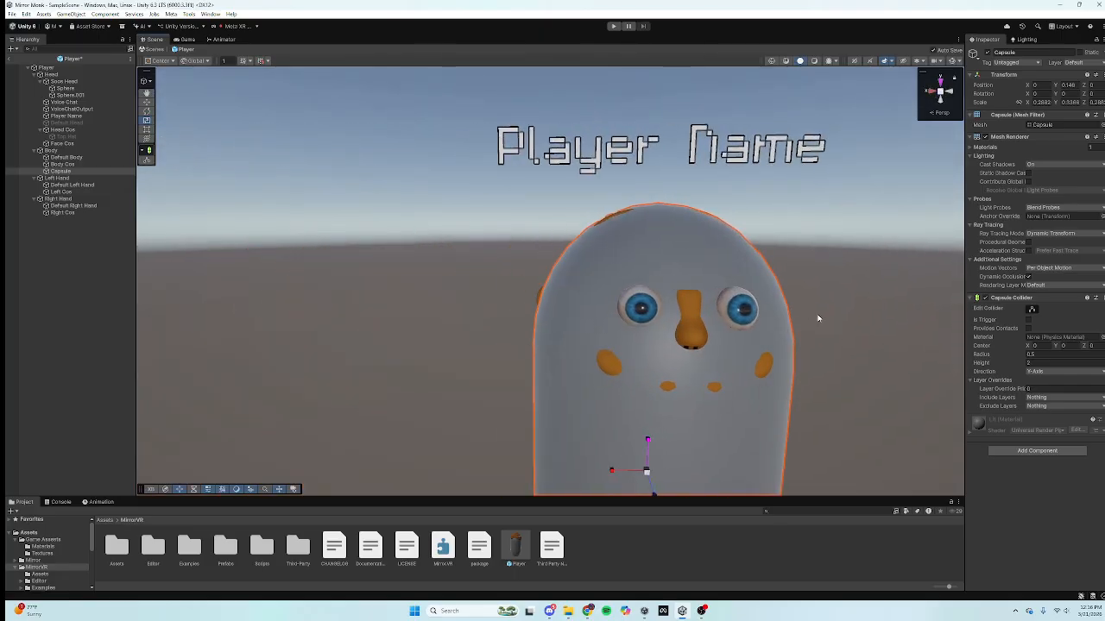
Step: Turn off Cast Shadows on the capsule's mesh renderer
right_click(774, 318)
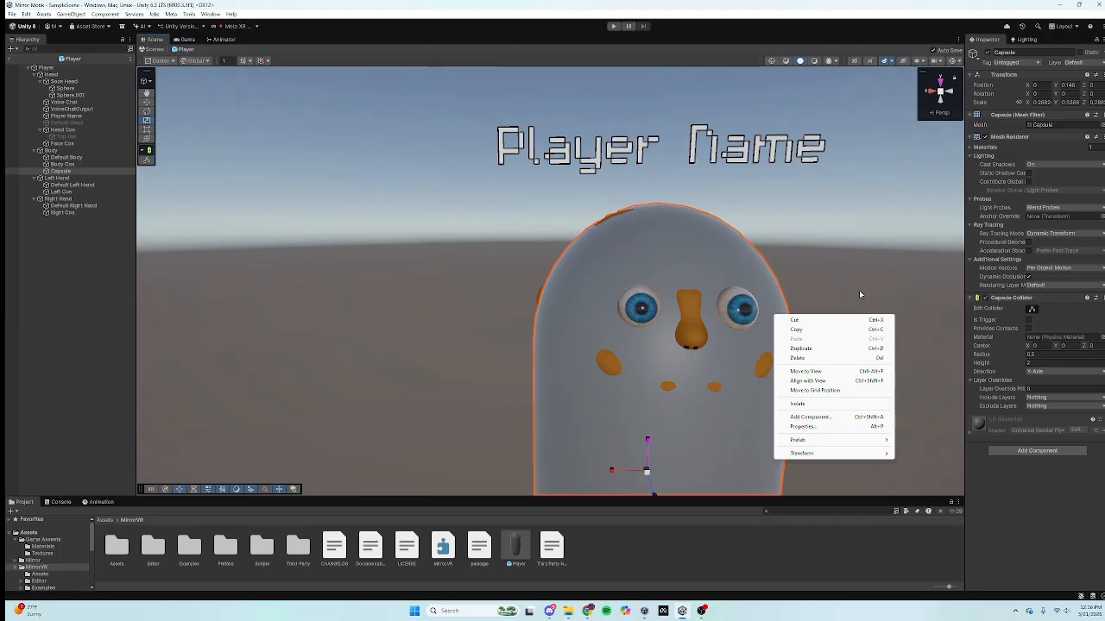
click(1036, 166)
click(1040, 173)
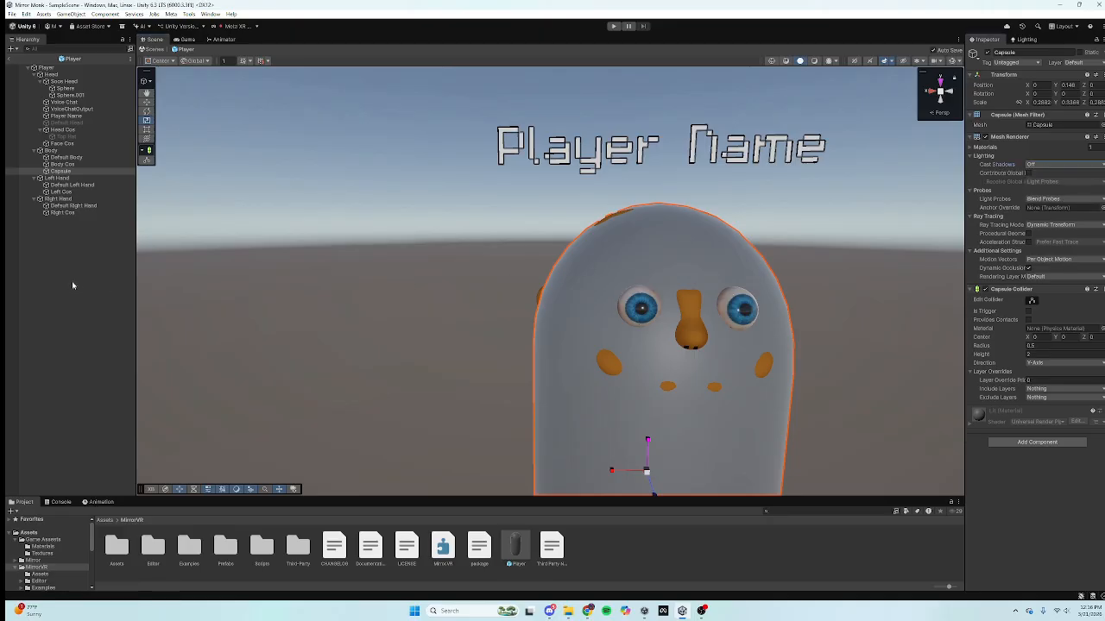
Step: Add the Mirror Player Colliders script as a component on the capsule
click(31, 532)
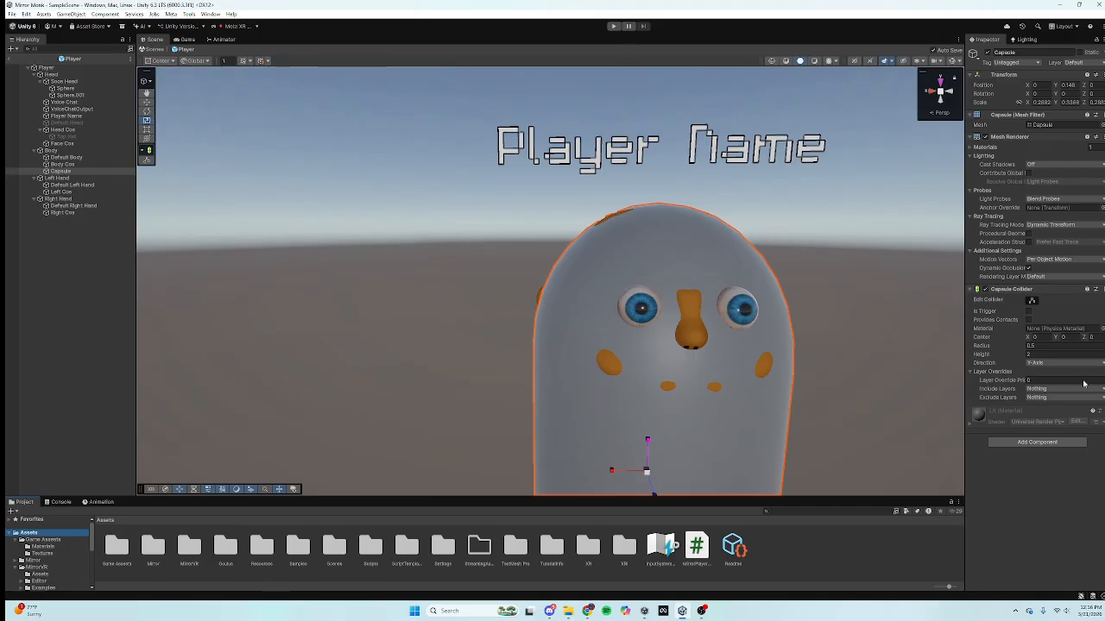
click(1031, 444)
text(mi)
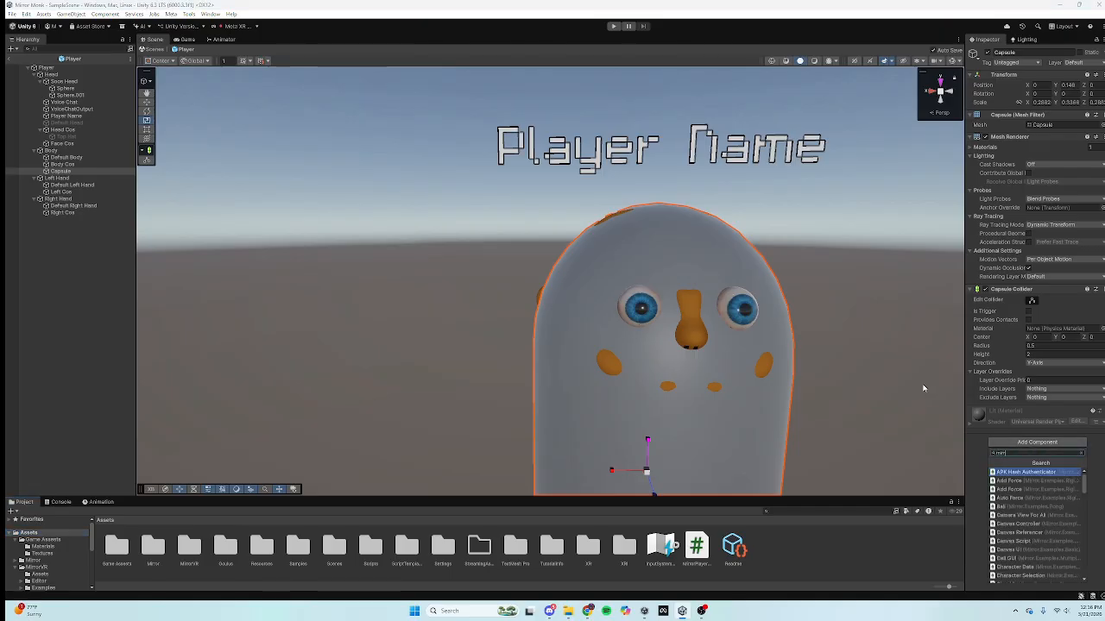
text(rror player)
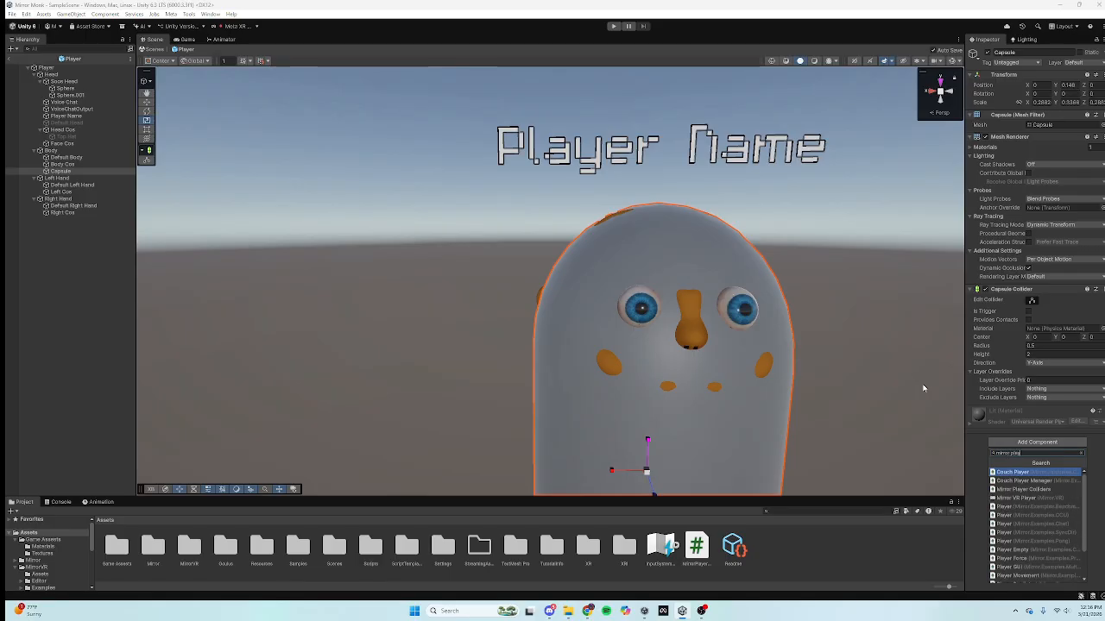
click(1047, 491)
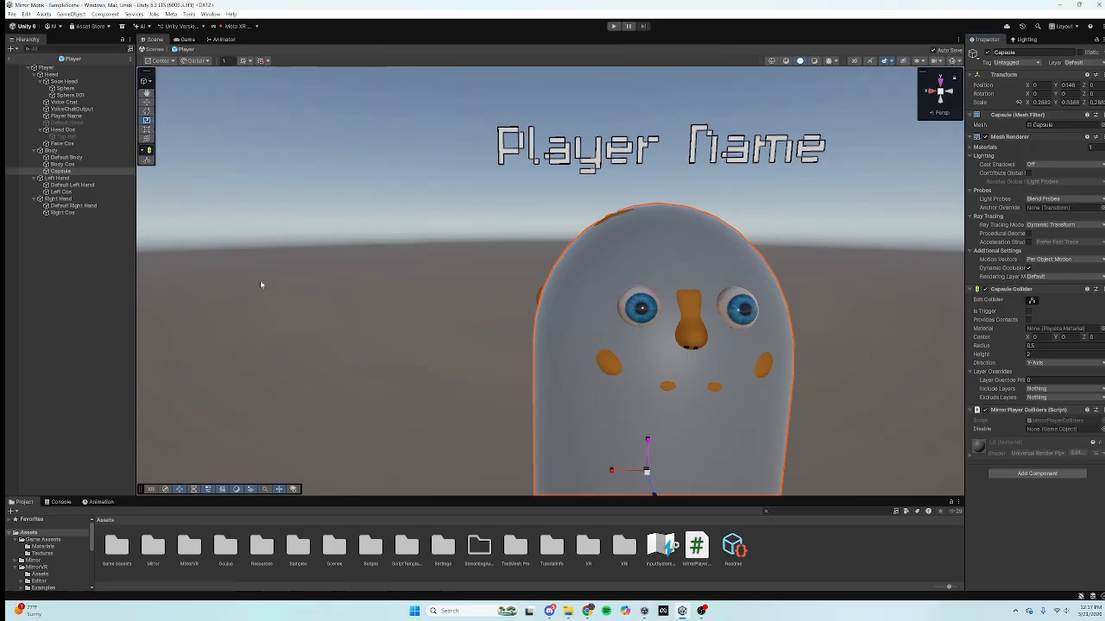
Step: Assign the capsule itself as the script's Disable object and rename the capsule to Player Colliders
drag(60, 171, 1048, 429)
click(1040, 51)
text(Player Colliders)
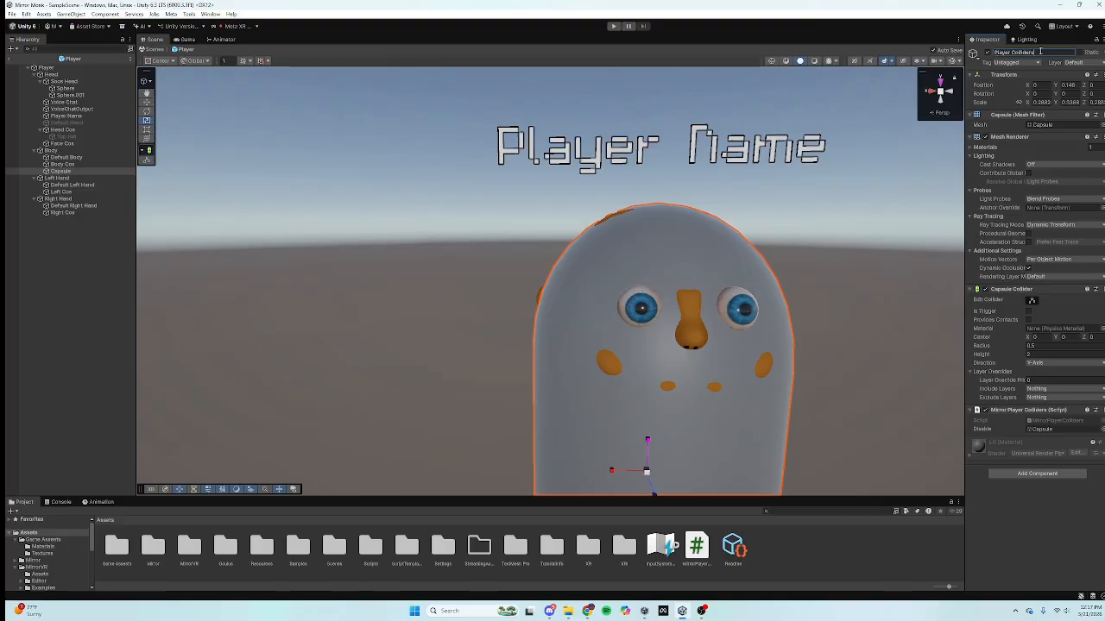
key(Return)
Step: Leave prefab editing, return to SampleScene and save it
click(9, 339)
click(12, 14)
click(36, 57)
right_drag(428, 191, 395, 214)
key(s)
click(11, 59)
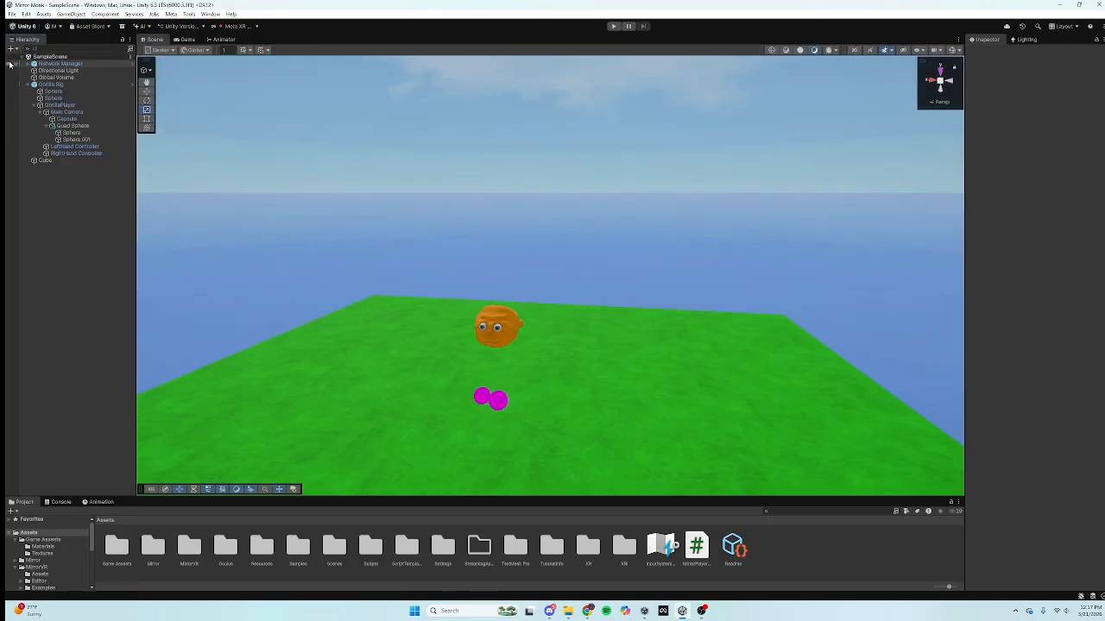
Step: Run the scene, join or create a lobby, and inspect the spawned player in the Scene view
click(613, 27)
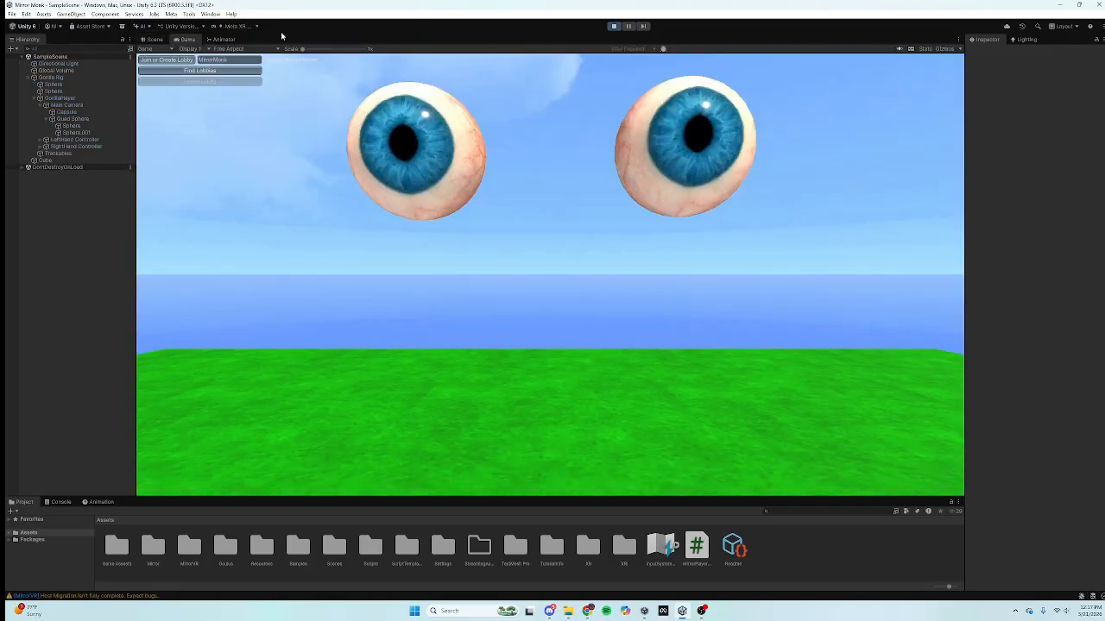
click(154, 40)
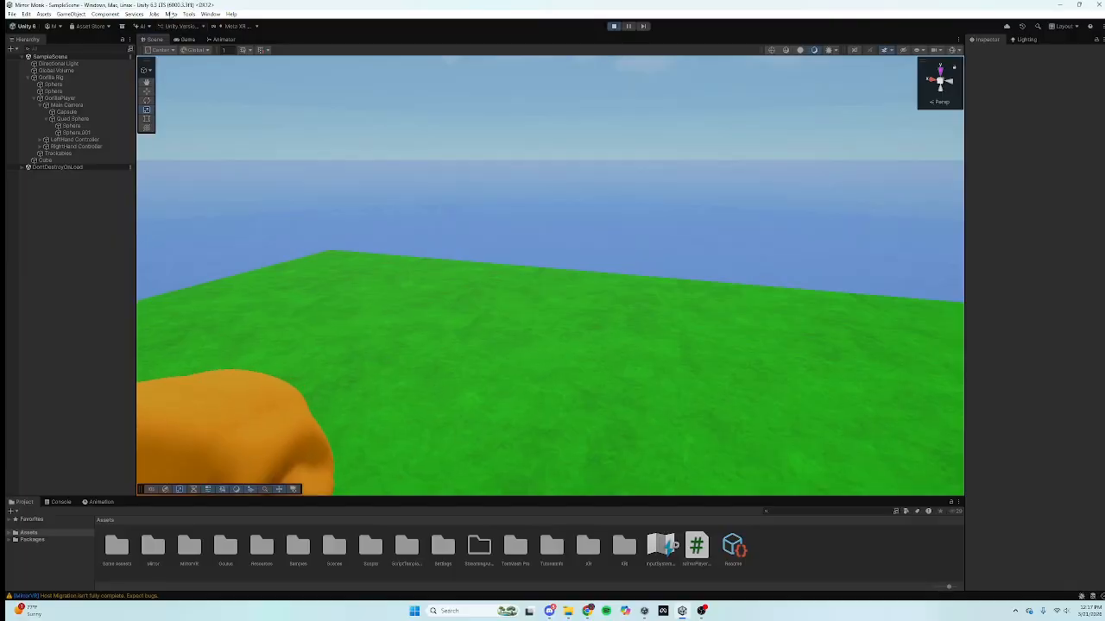
click(183, 40)
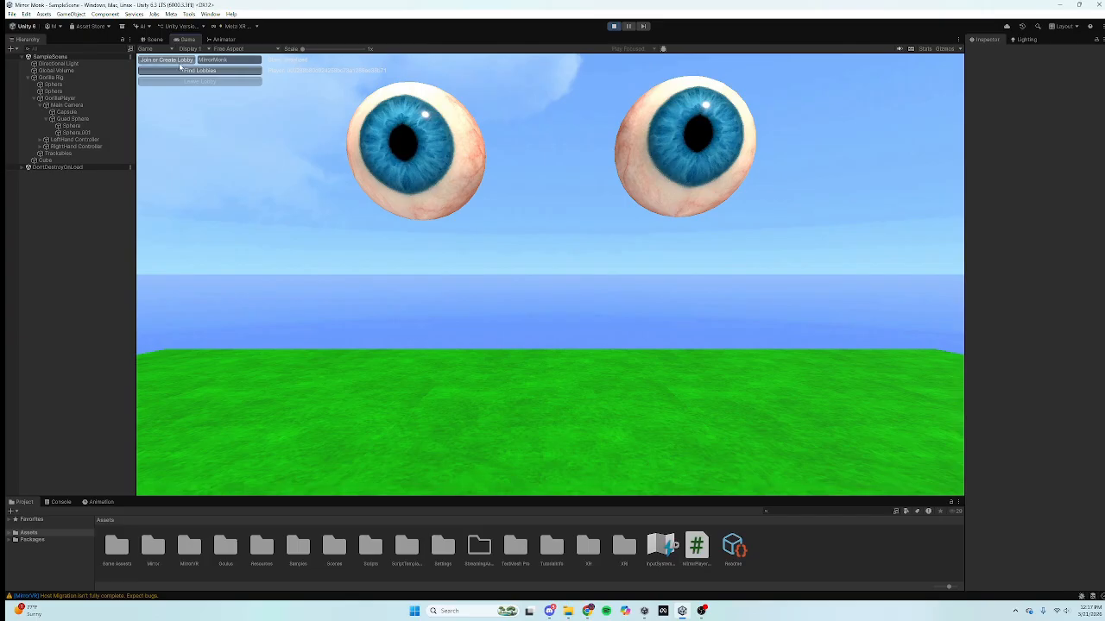
click(151, 40)
right_drag(320, 141, 566, 226)
key(a)
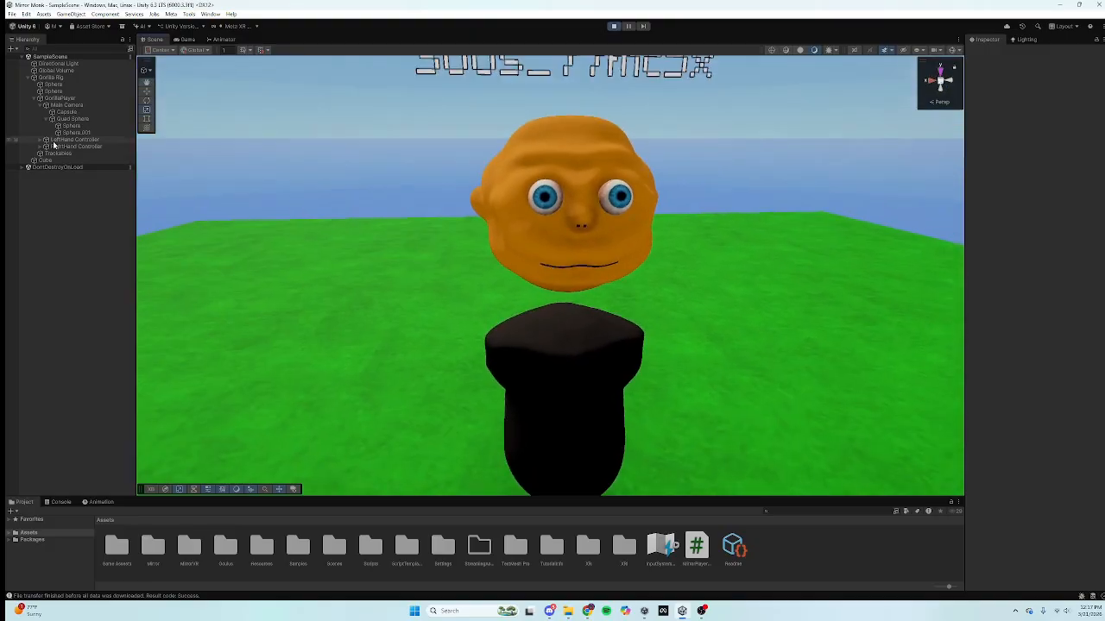
Step: Expand the spawned player's Body under DontDestroyOnLoad and inspect its Player Colliders object
click(23, 169)
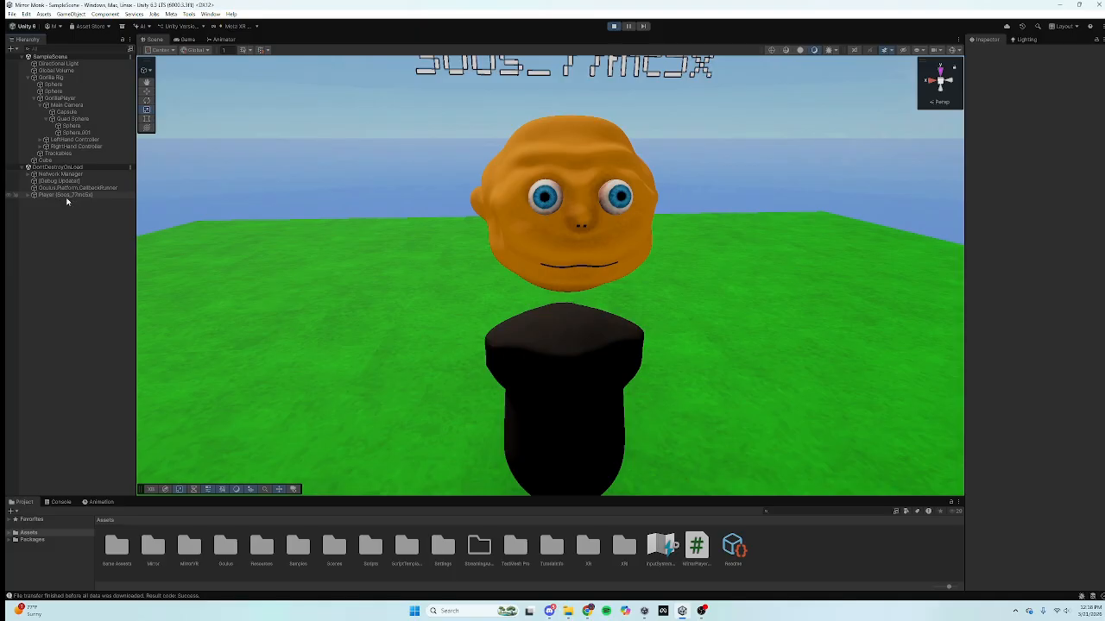
click(28, 195)
click(35, 202)
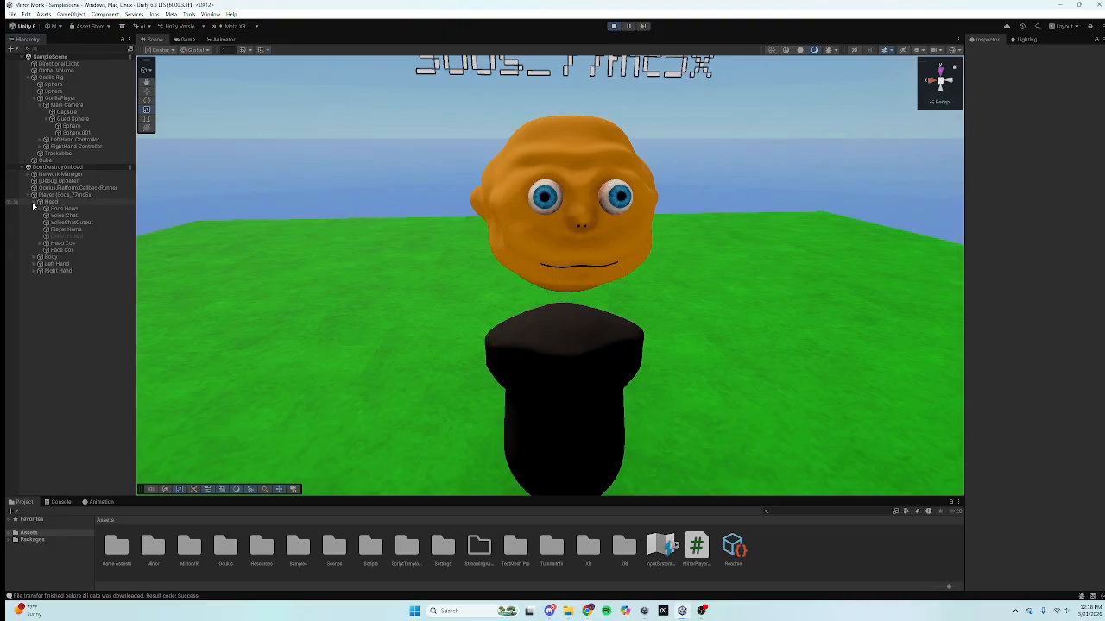
click(34, 202)
click(34, 209)
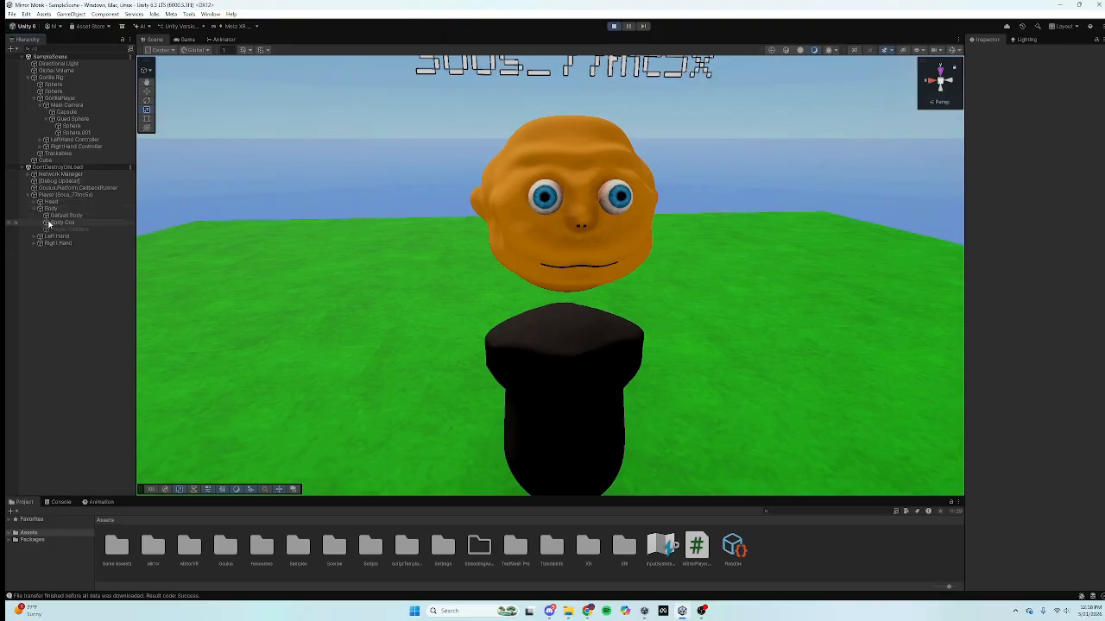
click(53, 229)
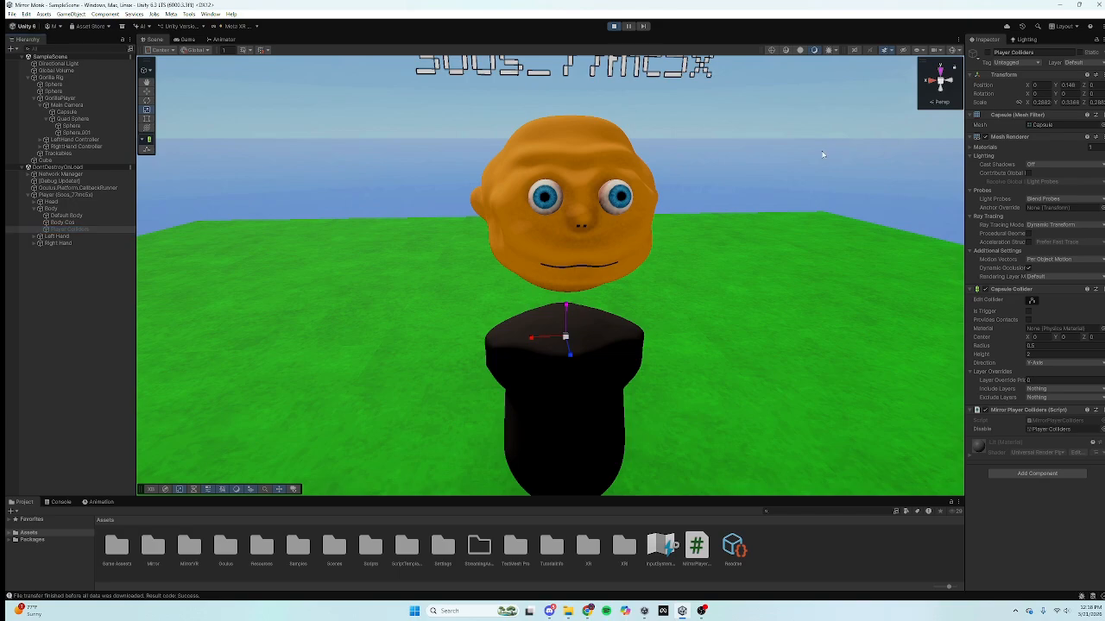
Step: Activate Player Colliders at runtime and move it away from the body to about Y 0.237, Z 0.58, ending with play mode stopped
alt+drag(824, 153, 657, 157)
scroll(658, 157, down, 5)
click(988, 54)
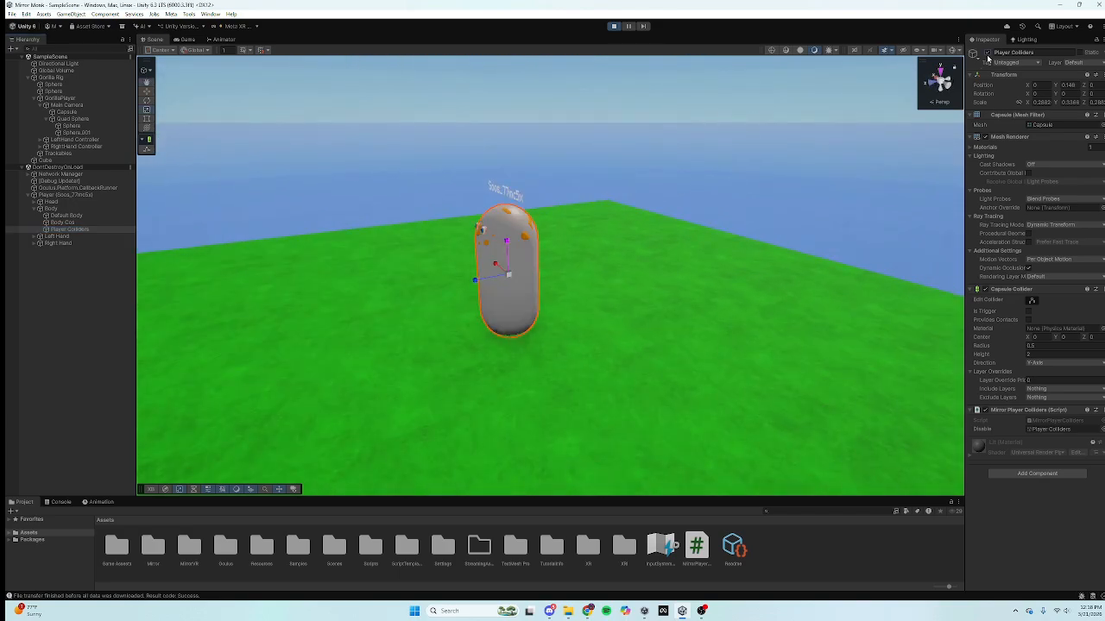
click(147, 93)
drag(505, 272, 443, 279)
mouse_move(372, 274)
right_down()
mouse_move(382, 354)
mouse_move(357, 372)
mouse_move(349, 370)
mouse_move(367, 274)
right_up()
click(613, 26)
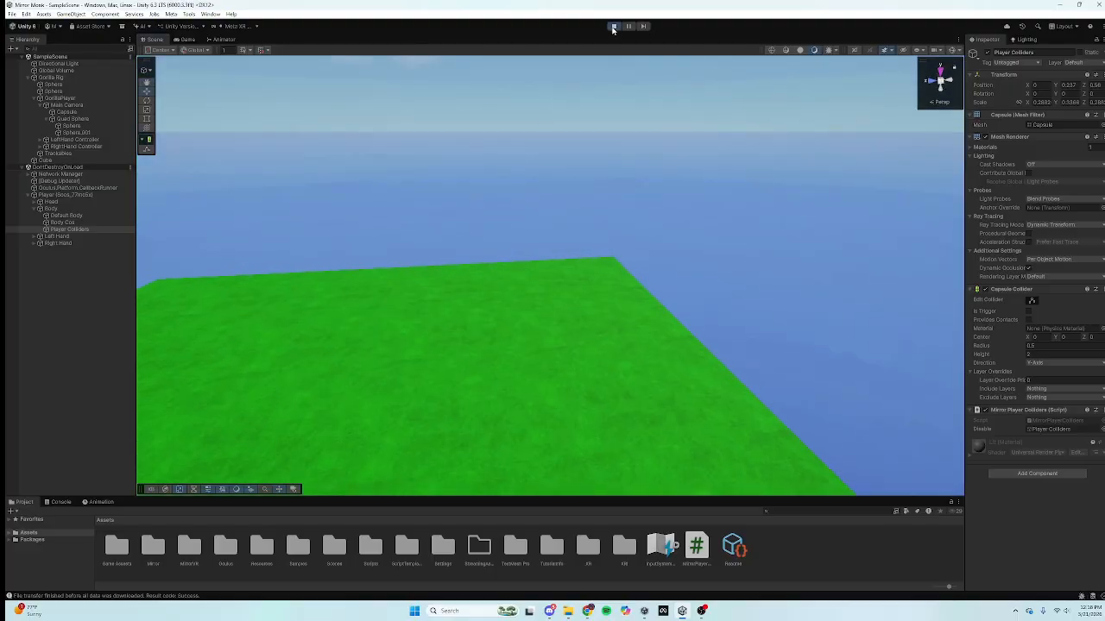
click(61, 503)
click(21, 502)
click(61, 503)
click(19, 501)
click(313, 208)
right_drag(313, 208, 554, 181)
scroll(48, 552, up, 10)
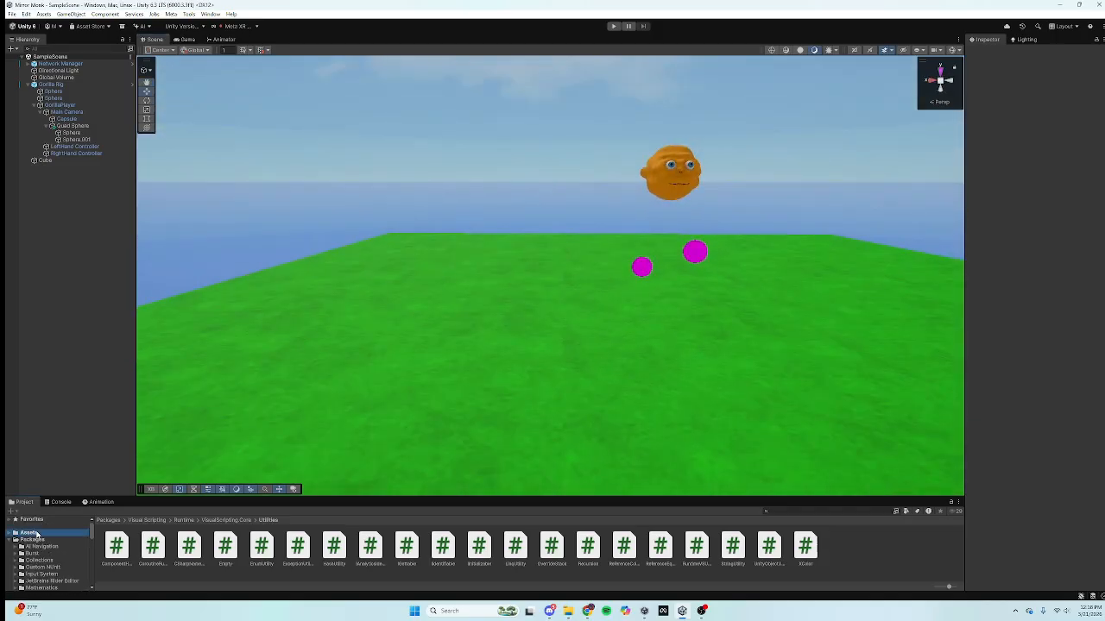
click(34, 533)
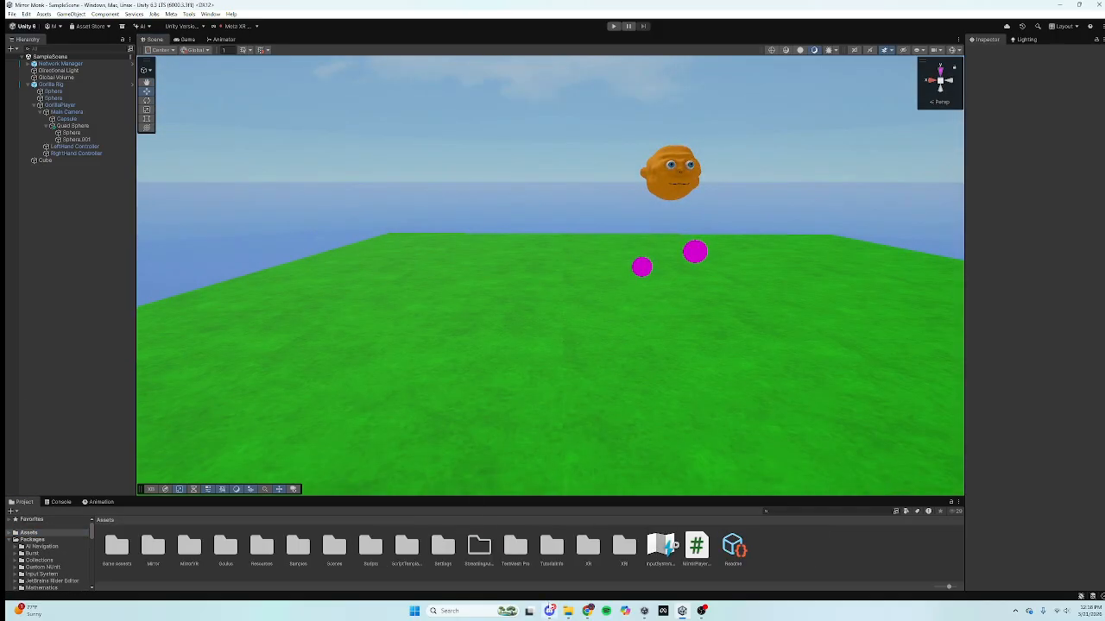
Step: Switch to Discord and open the help channel of the Monk's Hub server
click(549, 611)
scroll(67, 210, up, 2)
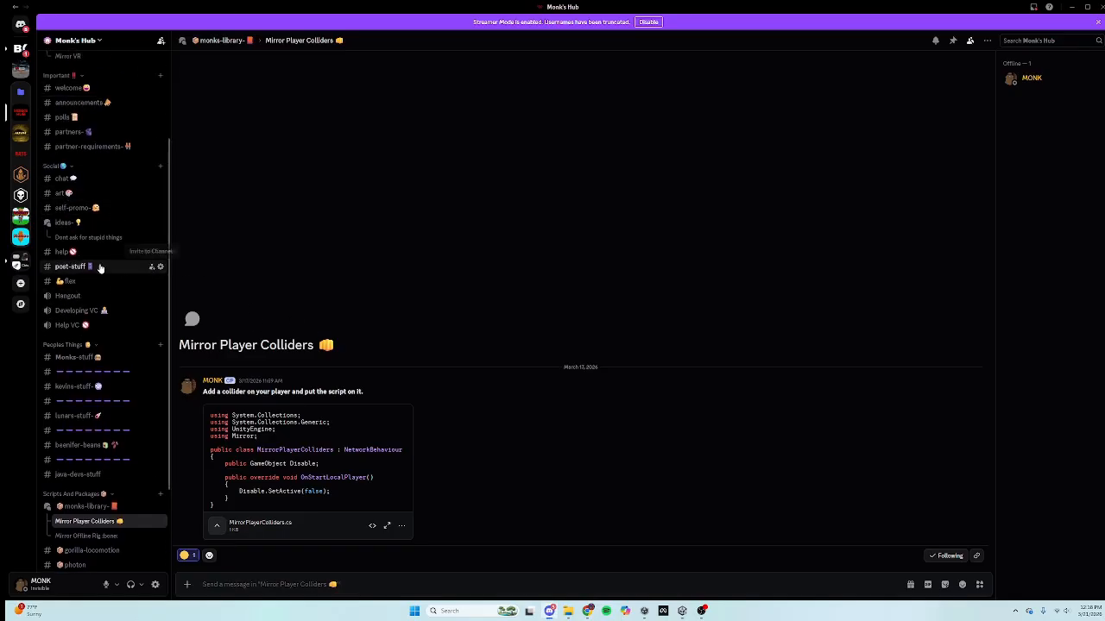
click(62, 251)
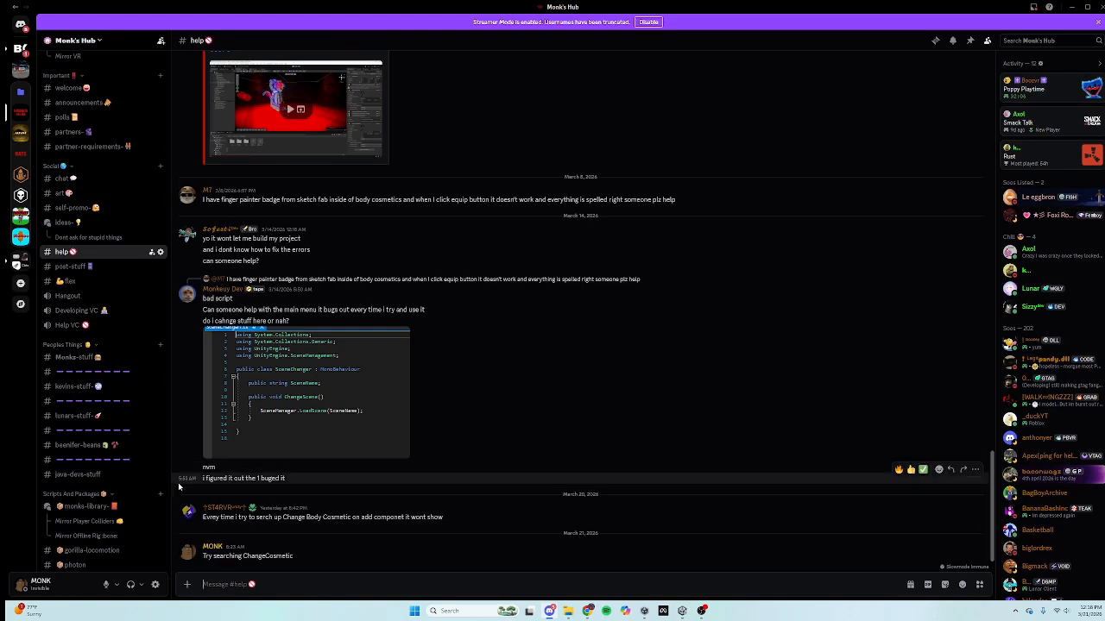